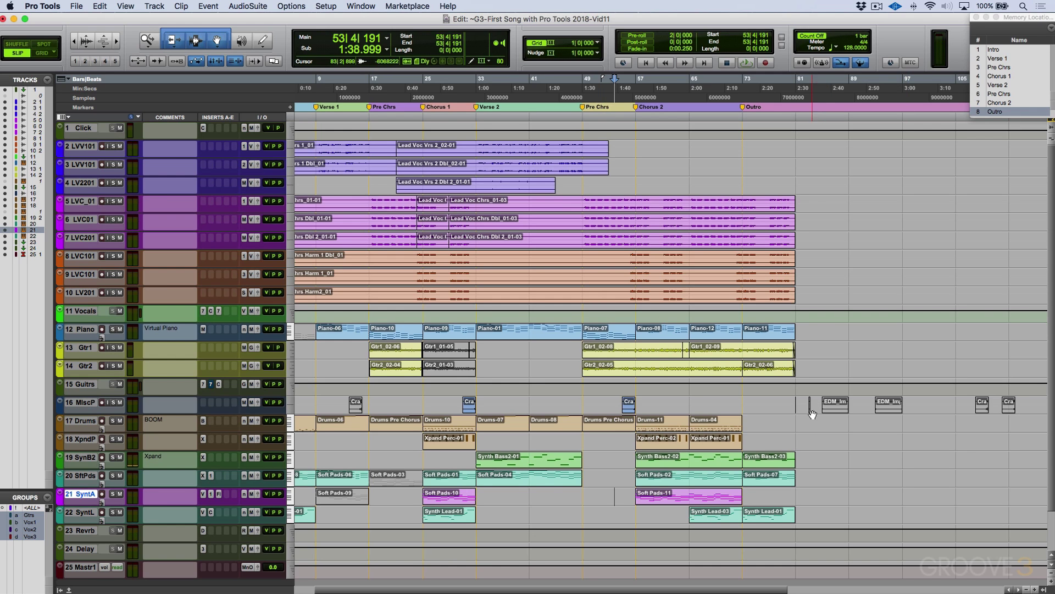
Audition the EDM_Impact clip at bar 85 on the Misc Perc track
{"action": "left_click", "coordinate": [833, 409]}
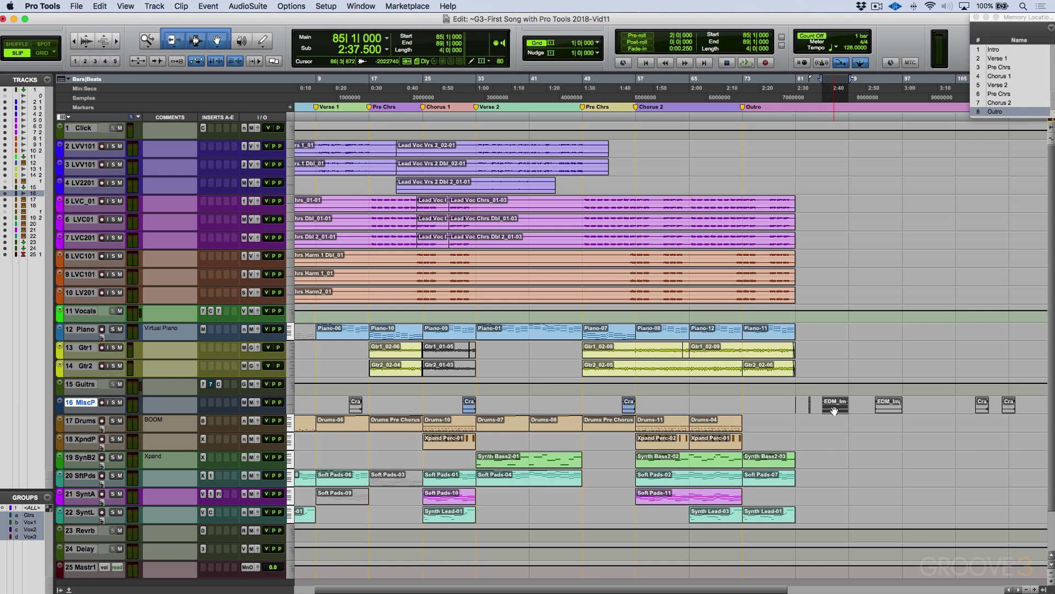
{"action": "key", "text": "space"}
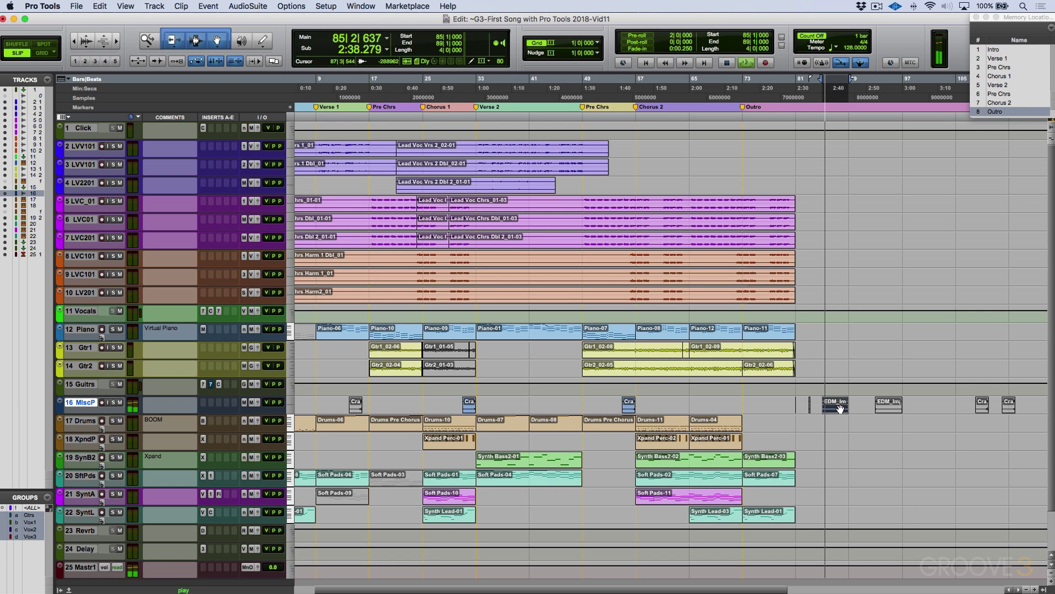
{"action": "key", "text": "space"}
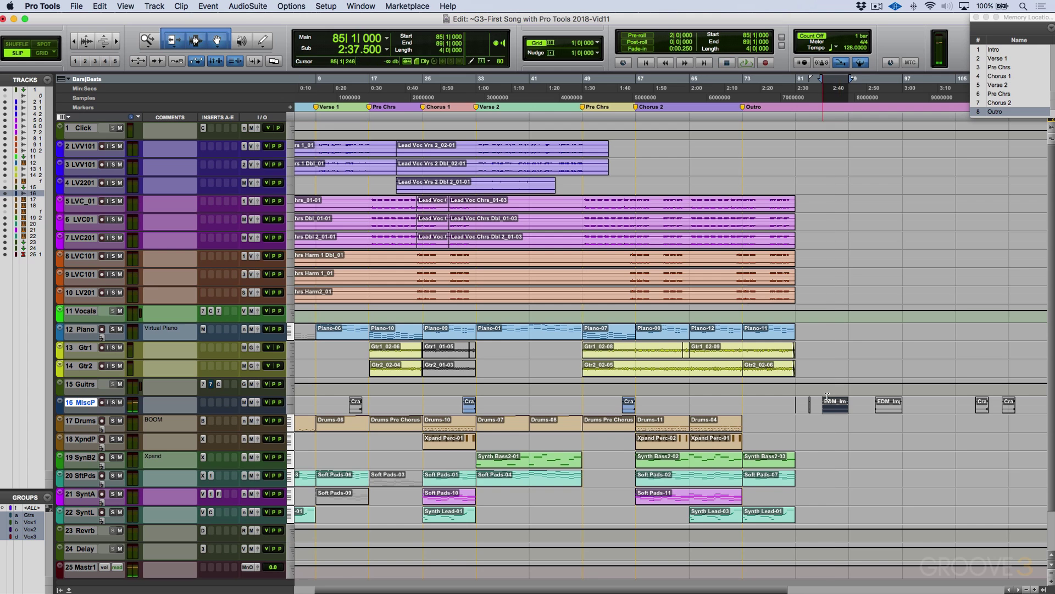
Copy the EDM_Impact clip into the second pre-chorus, snap it to bar 49 in Grid mode, and audition it
{"action": "scroll", "coordinate": [824, 397], "scroll_direction": "left", "scroll_amount": 2}
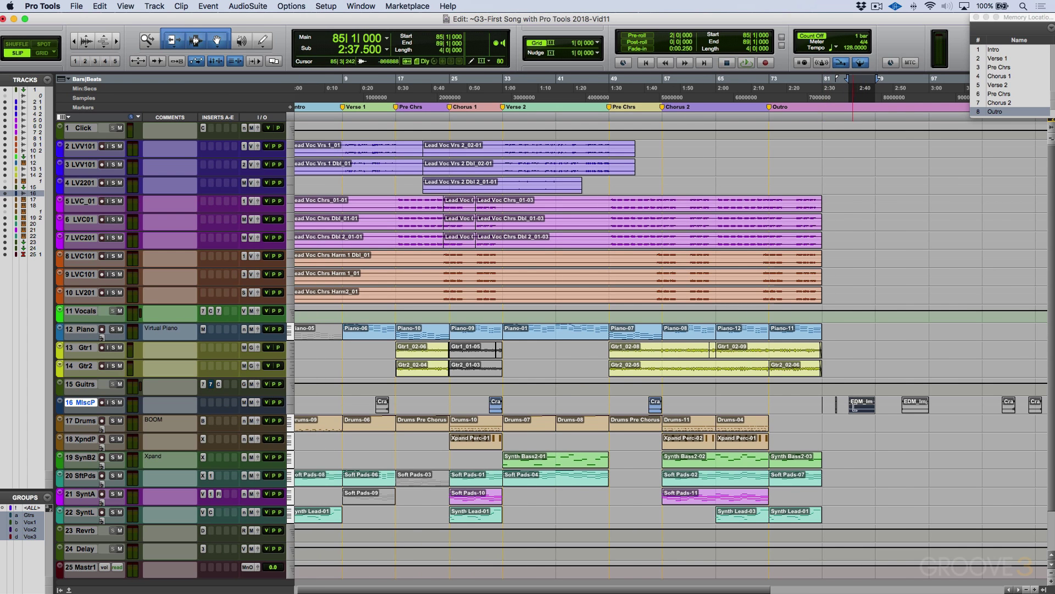
{"action": "left_click_drag", "start_coordinate": [863, 409], "coordinate": [631, 406]}
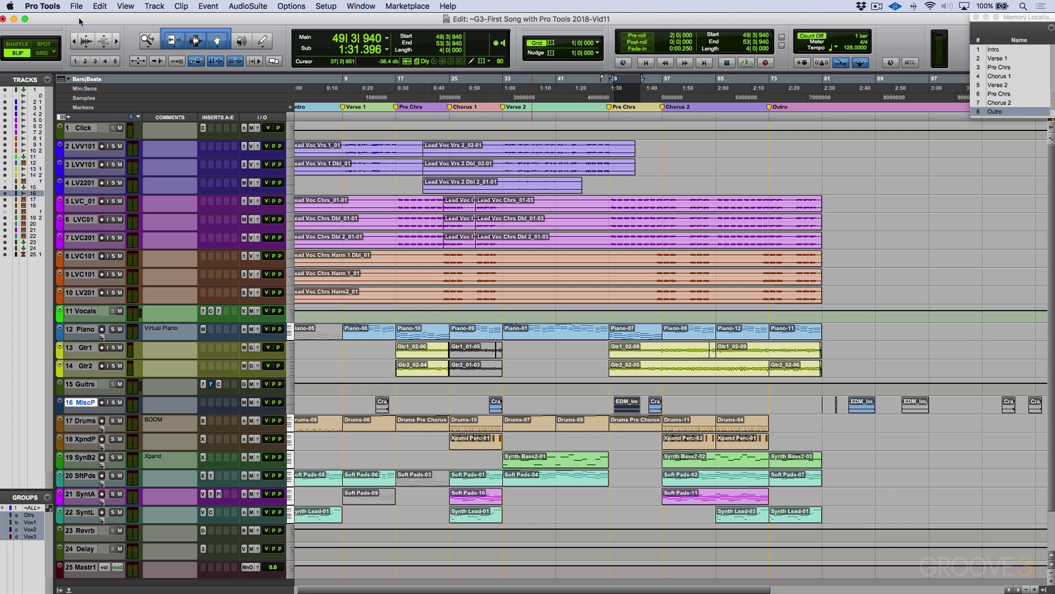
{"action": "left_click", "coordinate": [41, 53]}
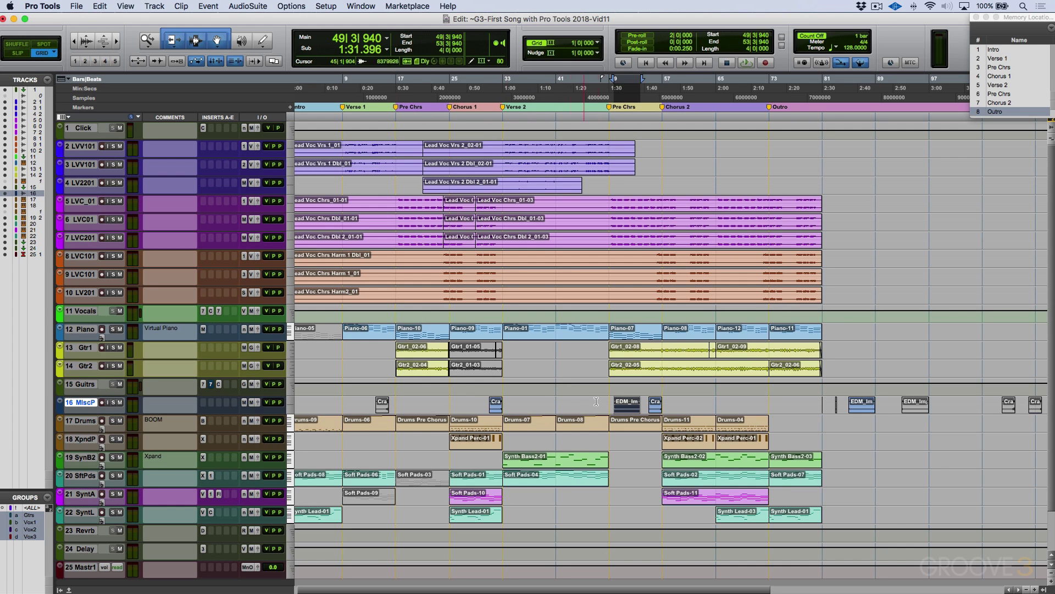
{"action": "left_click_drag", "start_coordinate": [632, 408], "coordinate": [628, 407]}
{"action": "key", "text": "space"}
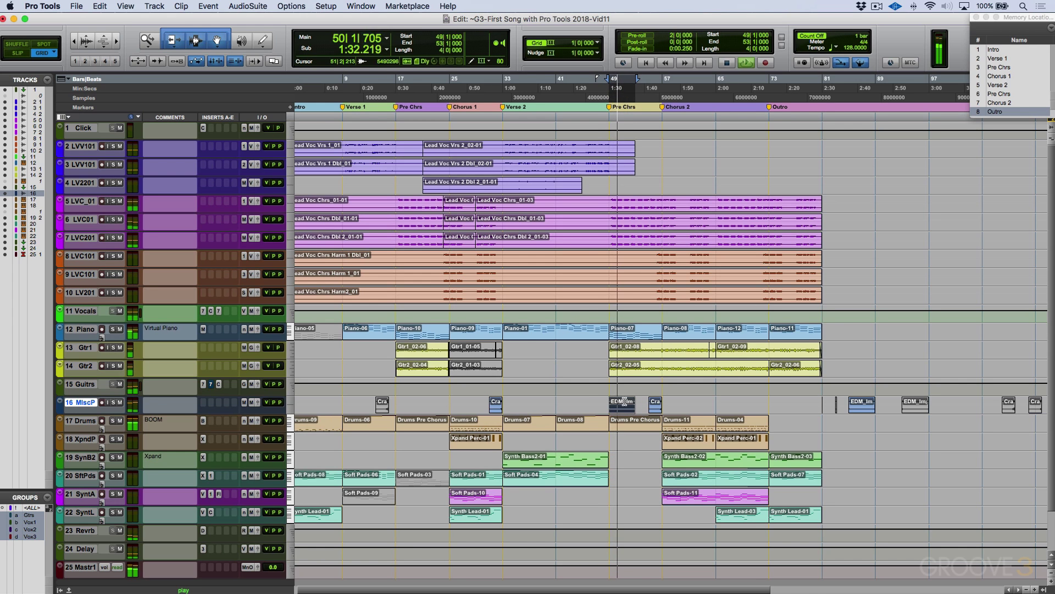
{"action": "key", "text": "space"}
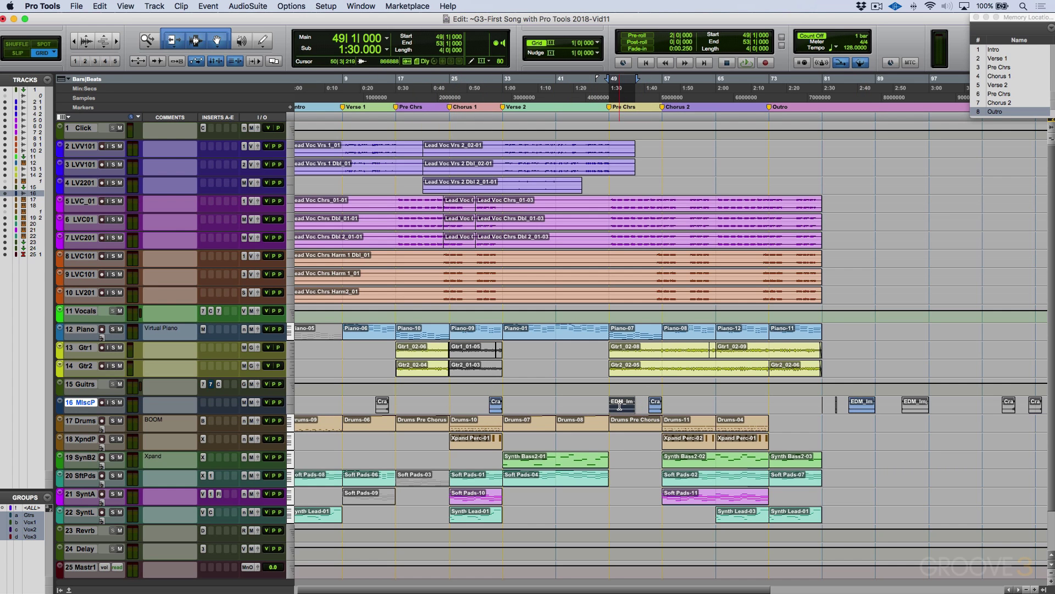
Move the copied EDM_Impact clip to the start of Chorus 1 at bar 25 and audition it soloed and in the mix
{"action": "left_click_drag", "start_coordinate": [623, 409], "coordinate": [468, 409]}
{"action": "left_click", "coordinate": [113, 402]}
{"action": "key", "text": "space"}
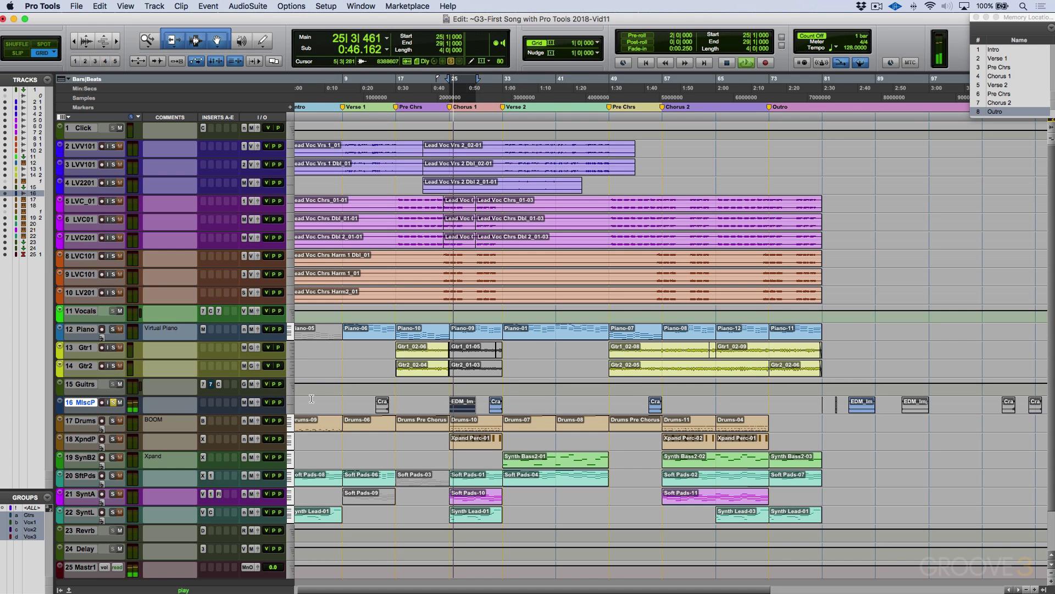
{"action": "left_click", "coordinate": [114, 402]}
{"action": "key", "text": "space"}
{"action": "key", "text": "space"}
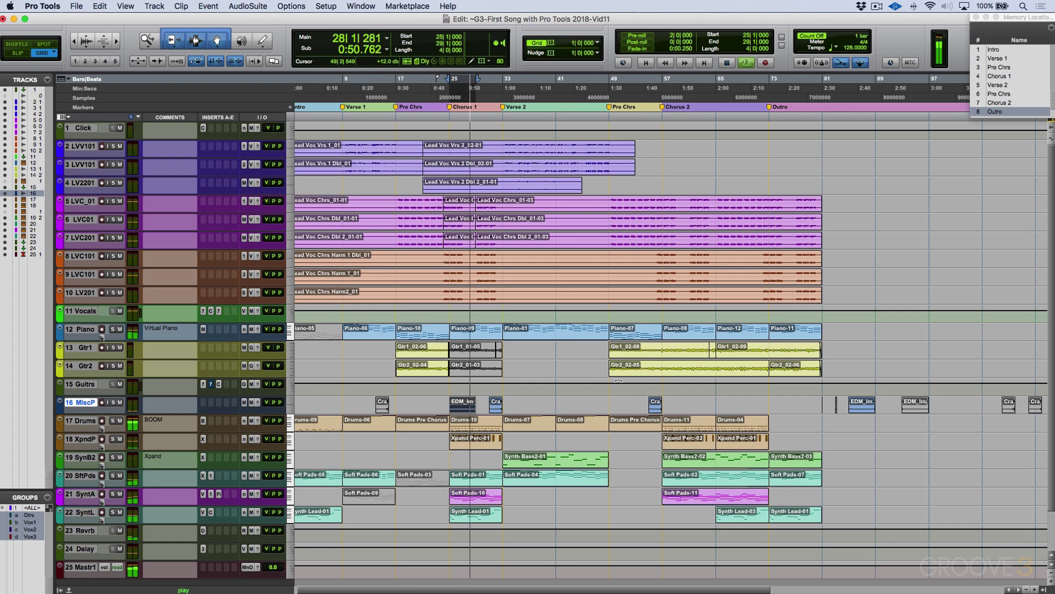
{"action": "key", "text": "space"}
Copy the EDM_Percussion-Poly-Poly-03 clip from bar 83 to the Chorus 2 marker at bar 57 on the Misc Perc track
{"action": "left_click", "coordinate": [831, 408]}
{"action": "left_click", "coordinate": [835, 410]}
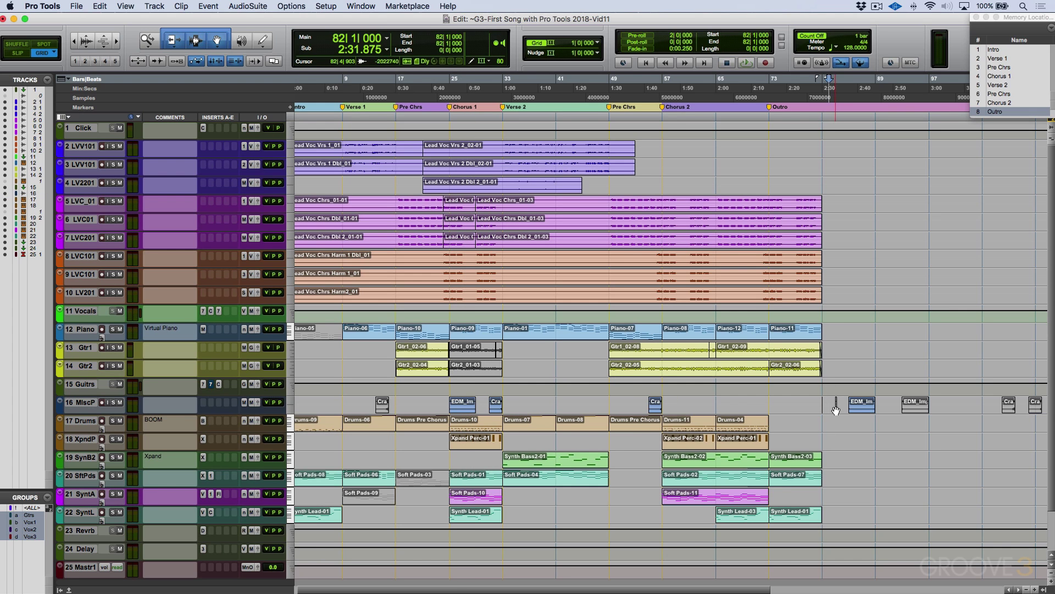
{"action": "left_click", "coordinate": [841, 403]}
{"action": "left_click", "coordinate": [837, 410]}
{"action": "key", "text": "F5"}
{"action": "left_click_drag", "start_coordinate": [833, 405], "coordinate": [839, 406]}
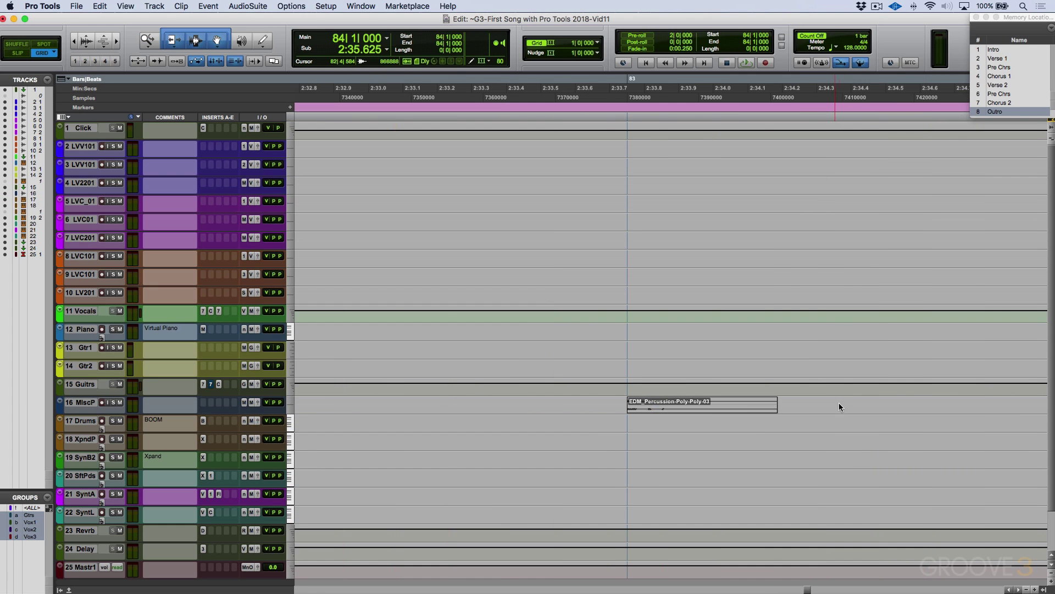
{"action": "left_click", "coordinate": [715, 410]}
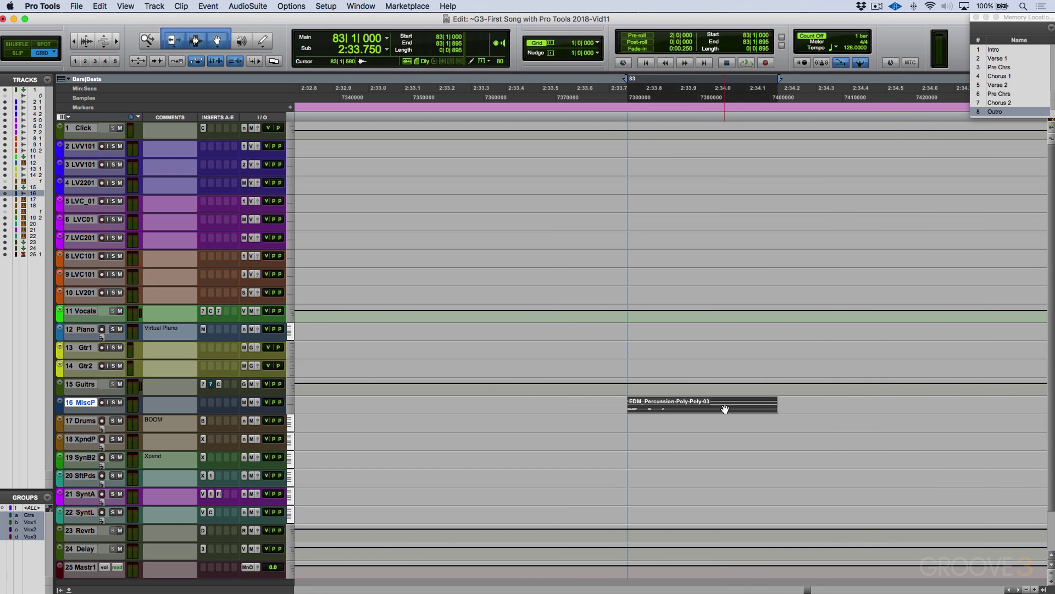
{"action": "key", "text": "super+bracketleft"}
{"action": "key", "text": "super+bracketleft"}
{"action": "key", "text": "super+bracketleft"}
{"action": "key", "text": "super+bracketleft"}
{"action": "key", "text": "super+bracketleft"}
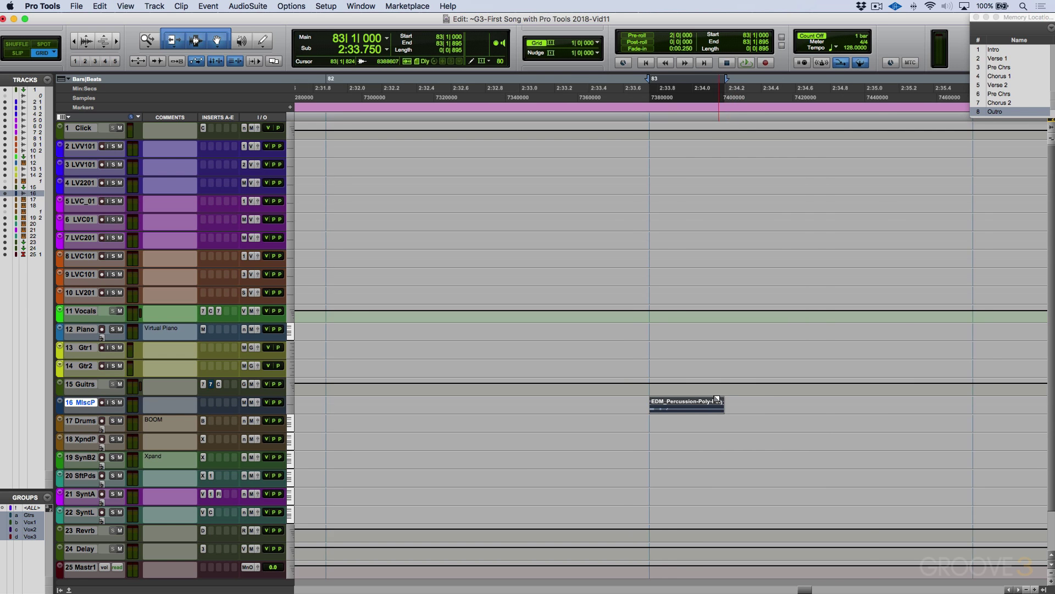
{"action": "scroll", "coordinate": [654, 410], "scroll_direction": "left", "scroll_amount": 5}
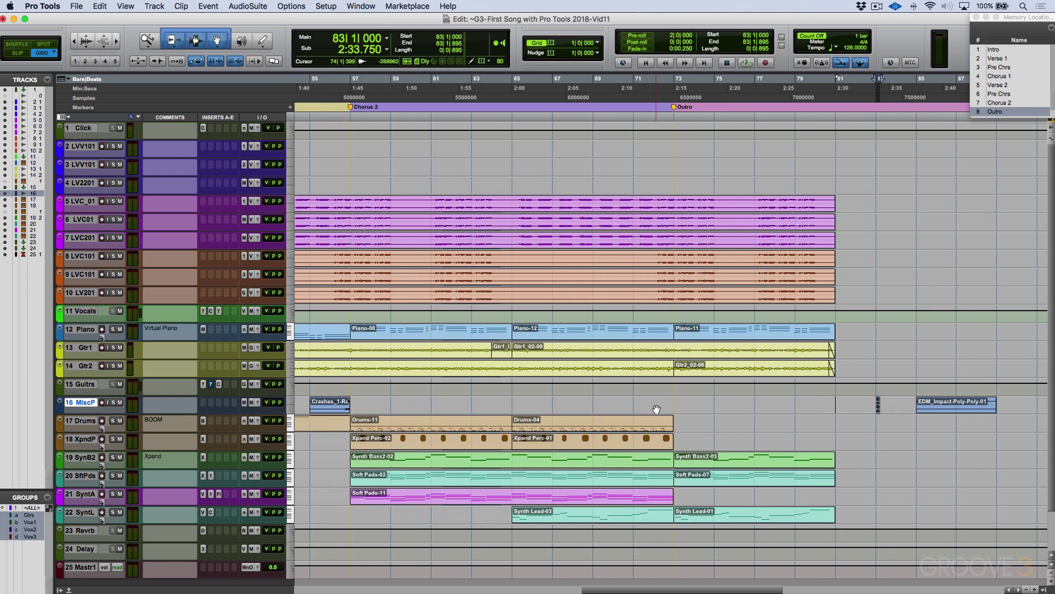
{"action": "key", "text": "super+bracketleft"}
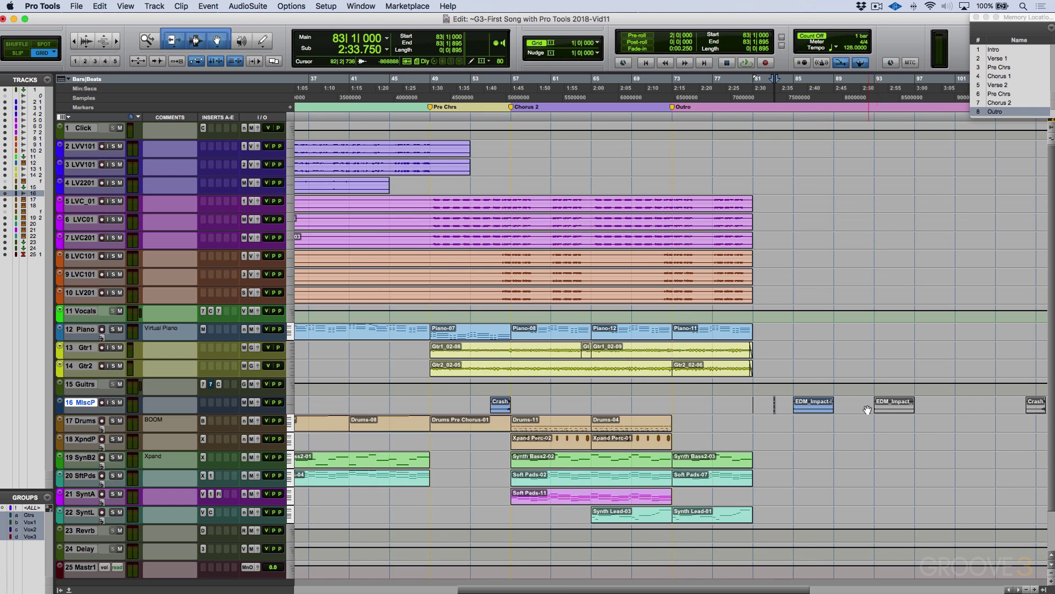
{"action": "scroll", "coordinate": [530, 380], "scroll_direction": "left", "scroll_amount": 6}
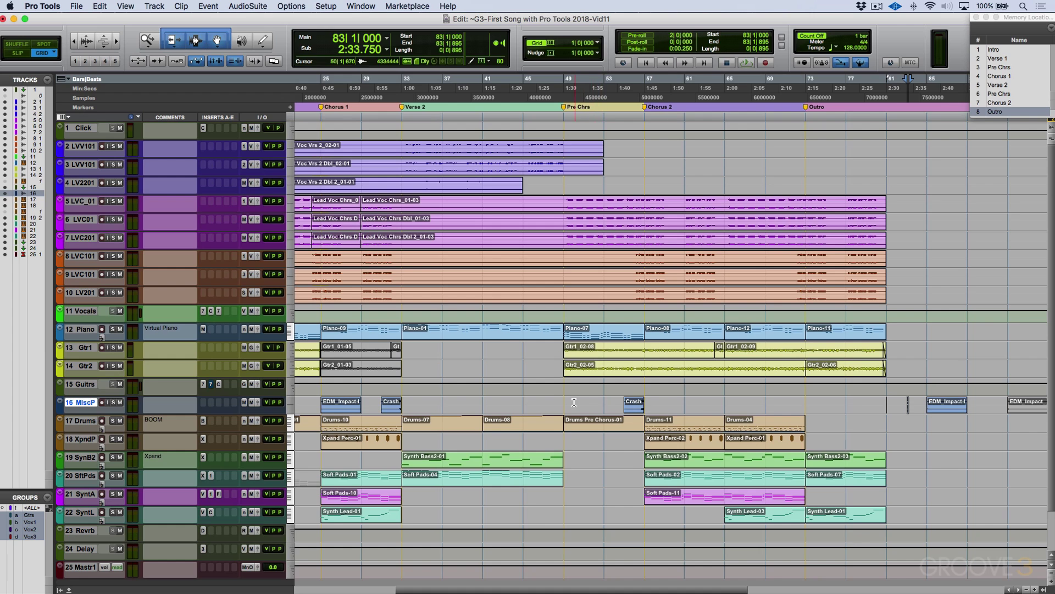
{"action": "left_click", "coordinate": [656, 402]}
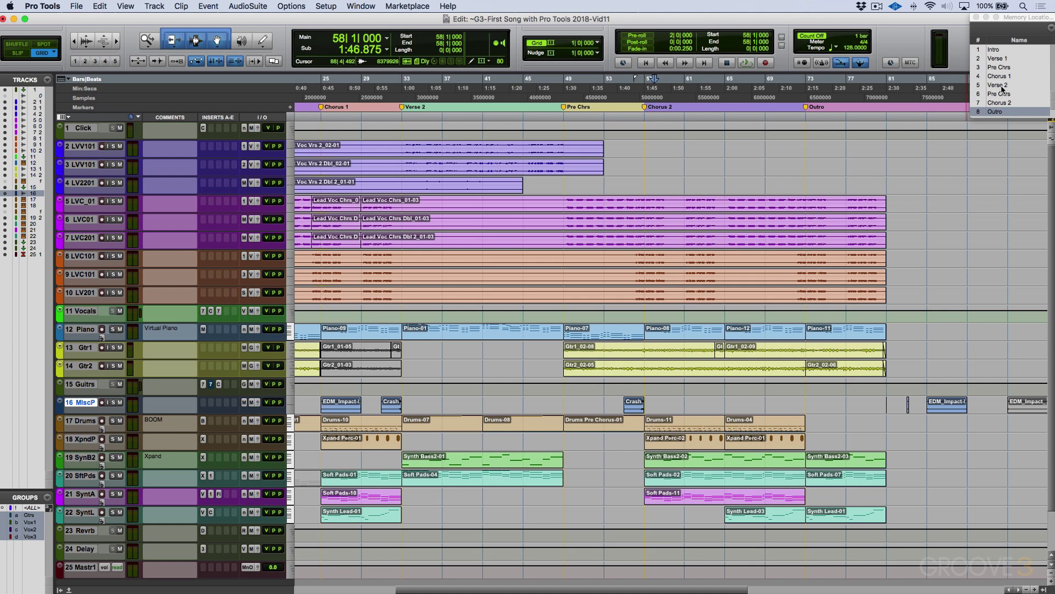
{"action": "left_click", "coordinate": [999, 102]}
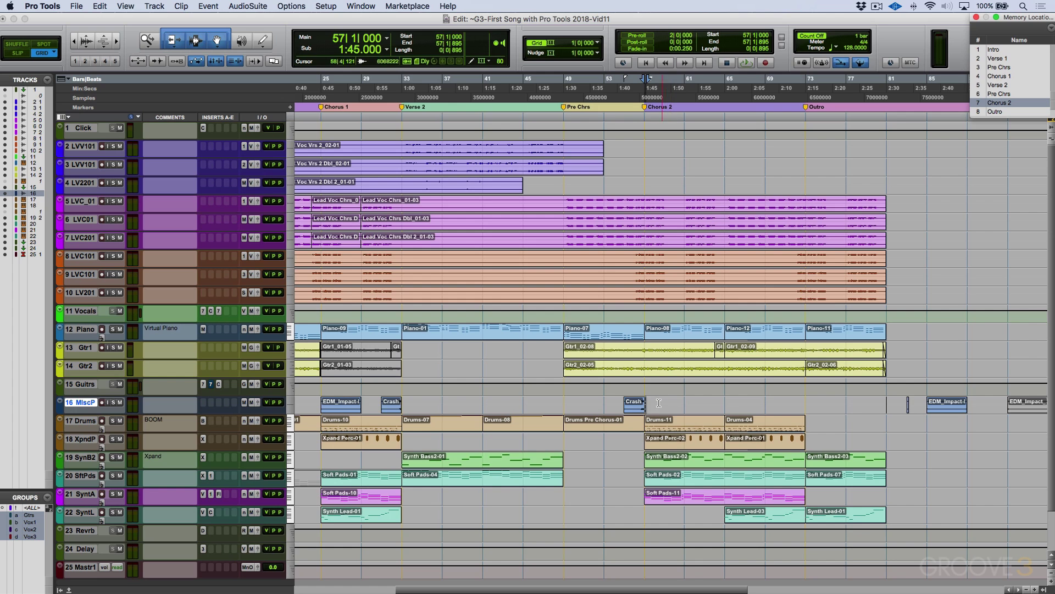
Play the transition into Chorus 2 from bar 56 in the full mix
{"action": "left_click", "coordinate": [634, 401]}
{"action": "key", "text": "space"}
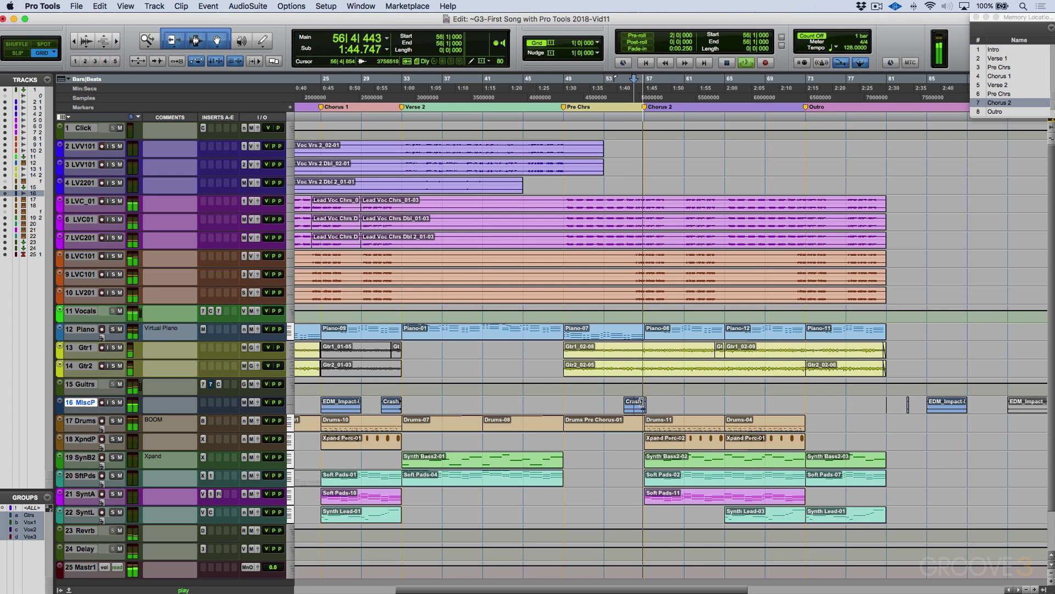
{"action": "key", "text": "space"}
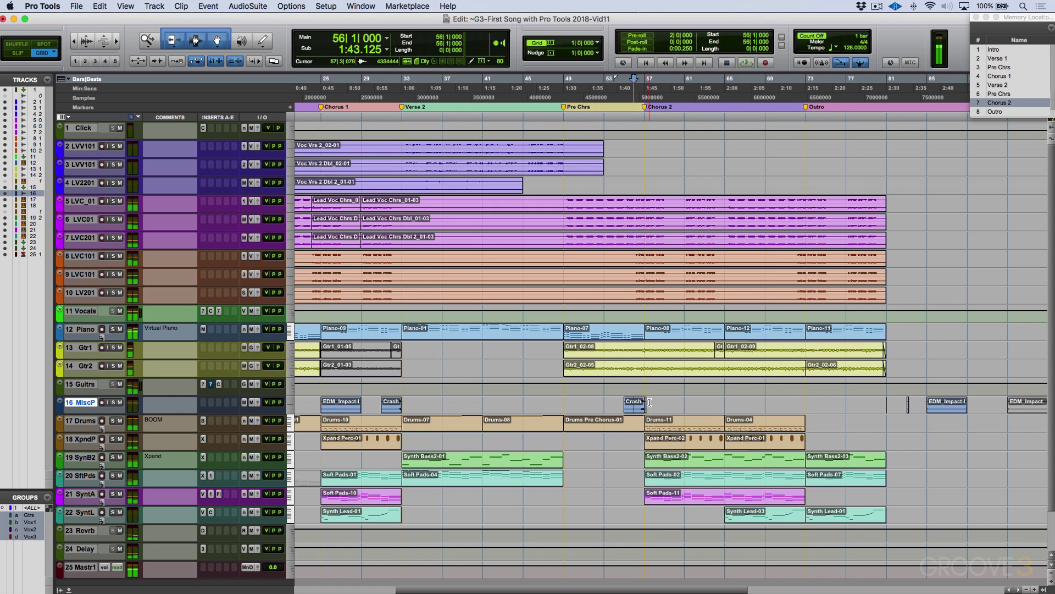
Enlarge and solo the Misc Perc track, and audition the reverse crash leading into the EDM_Percussion clip at bar 57
{"action": "key", "text": "super+bracketright"}
{"action": "key", "text": "super+bracketright"}
{"action": "key", "text": "super+bracketright"}
{"action": "key", "text": "super+bracketright"}
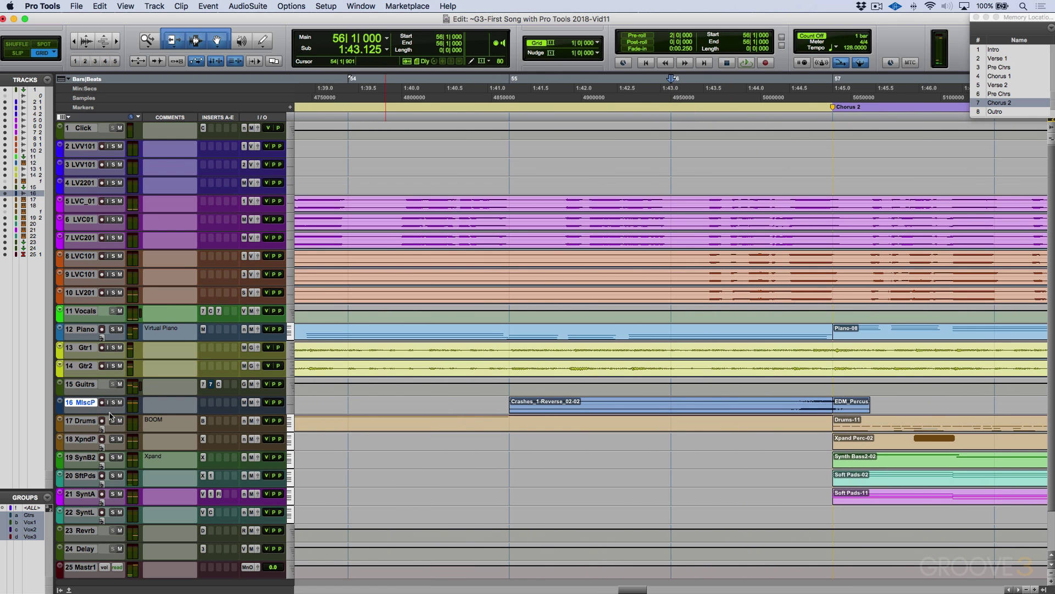
{"action": "key", "text": "ctrl+Down"}
{"action": "key", "text": "ctrl+Down"}
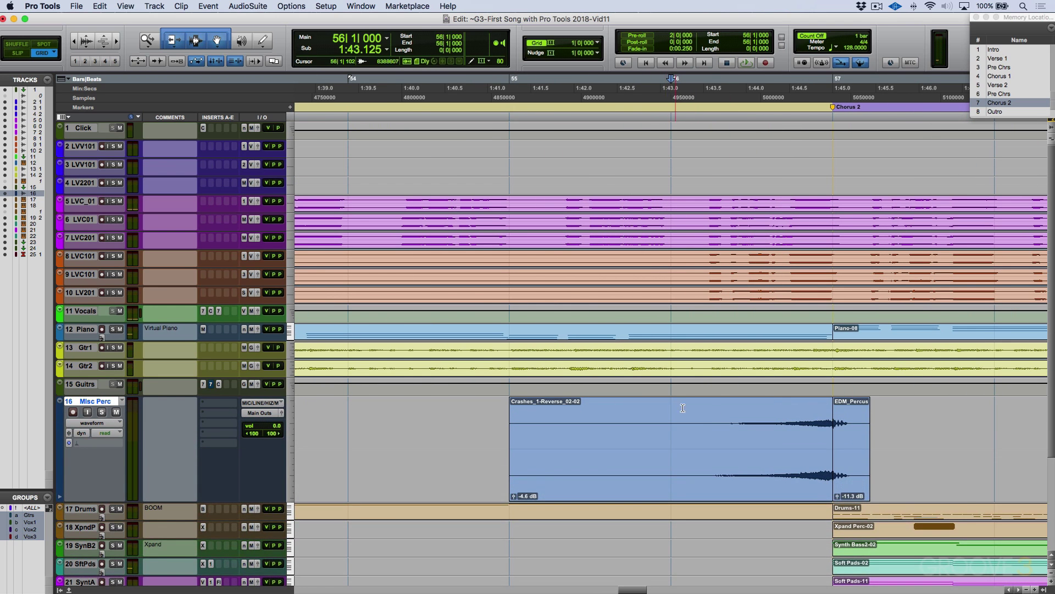
{"action": "left_click", "coordinate": [102, 412]}
{"action": "key", "text": "space"}
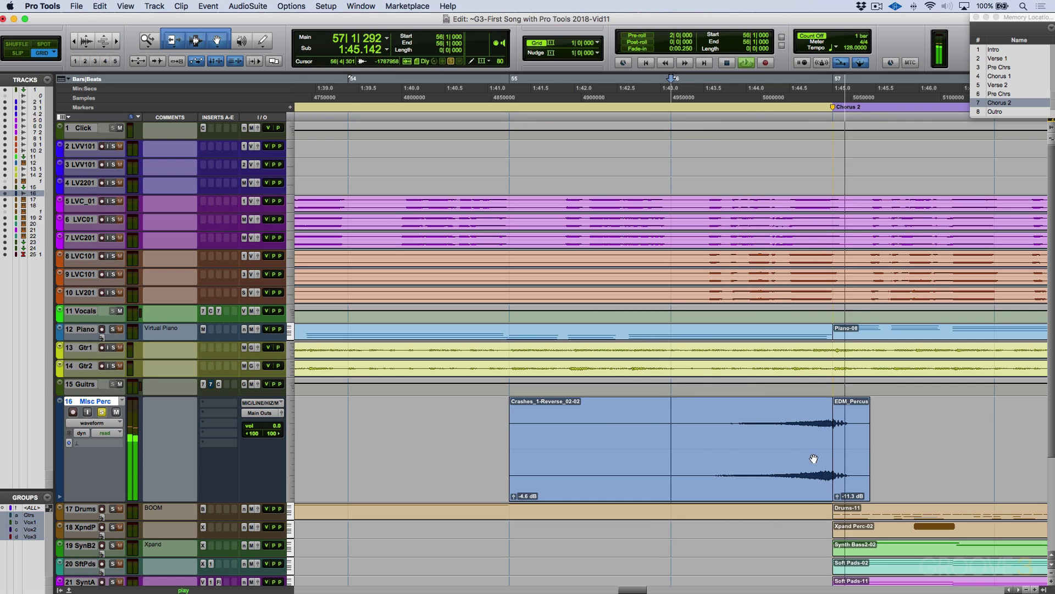
{"action": "key", "text": "space"}
In Slip mode, add a fade-out of about 0|0|396 to the end of the EDM_Percussion clip at bar 57 and audition it
{"action": "left_click", "coordinate": [865, 411]}
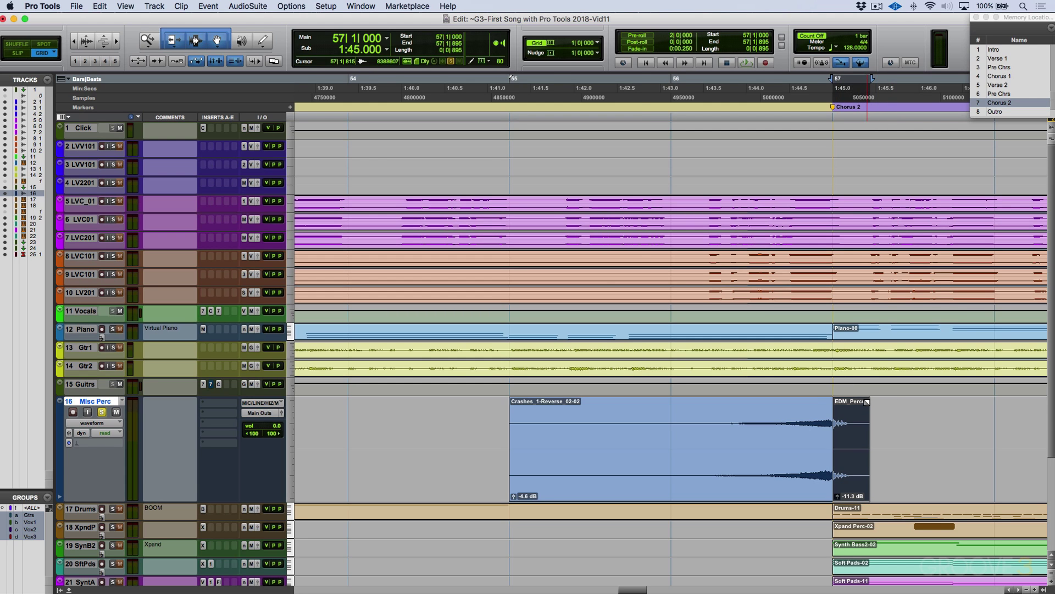
{"action": "left_click", "coordinate": [18, 53]}
{"action": "left_click_drag", "start_coordinate": [867, 401], "coordinate": [853, 401]}
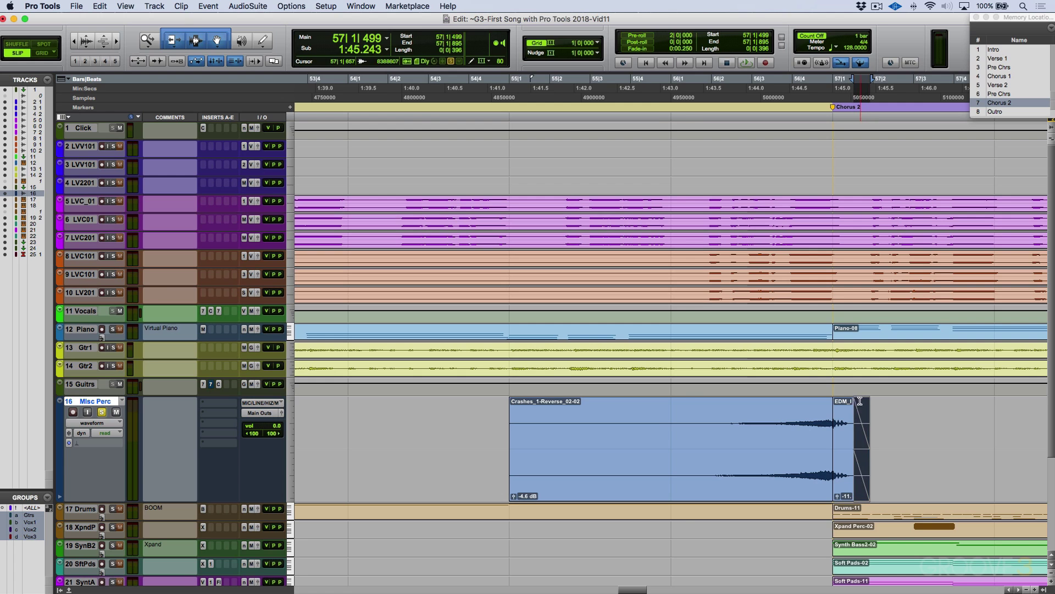
{"action": "left_click", "coordinate": [678, 410]}
{"action": "key", "text": "space"}
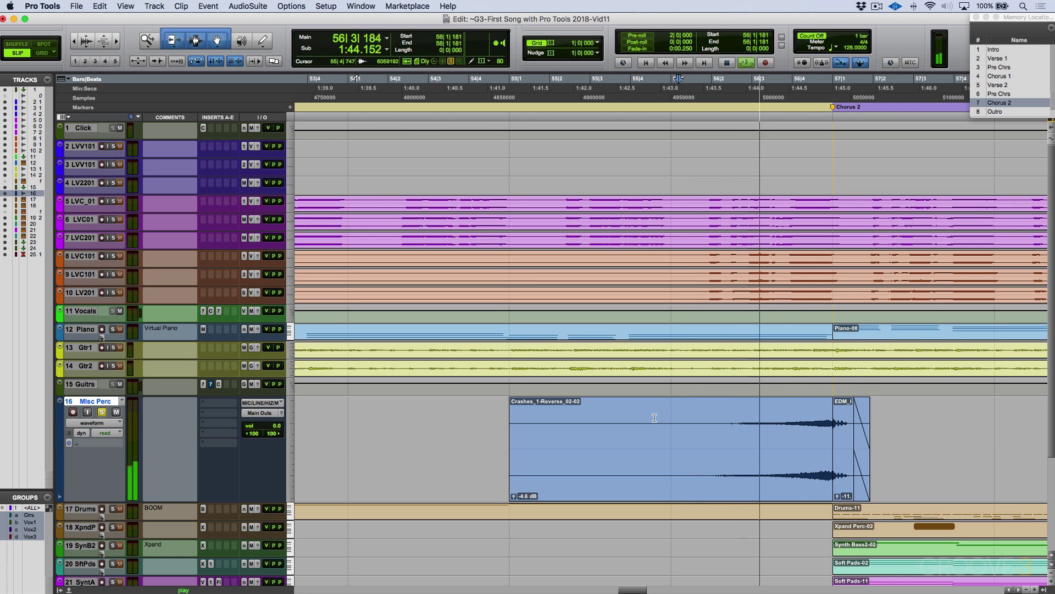
{"action": "key", "text": "space"}
{"action": "left_click", "coordinate": [468, 419]}
{"action": "key", "text": "Tab"}
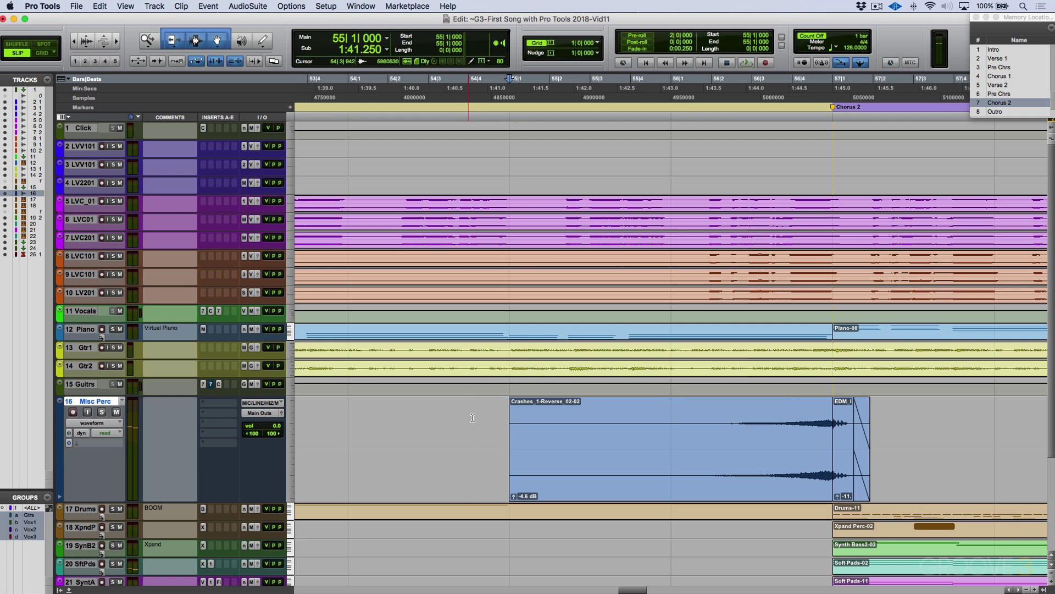
Reduce the Misc Perc track height and play the full arrangement from bar 53 into Chorus 2
{"action": "left_click_drag", "start_coordinate": [121, 501], "coordinate": [132, 440]}
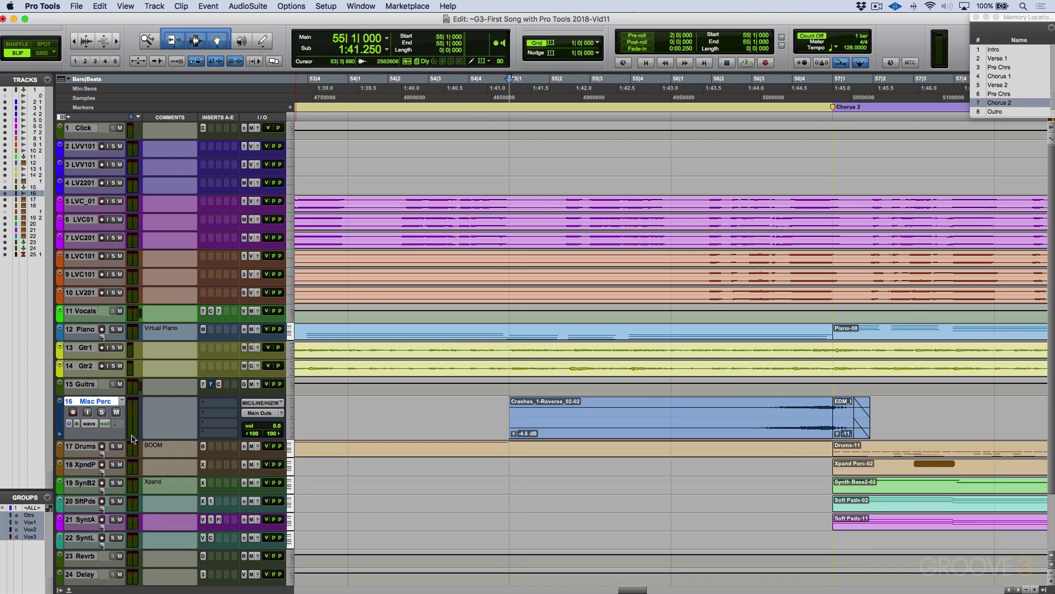
{"action": "key", "text": "super+bracketleft"}
{"action": "key", "text": "super+bracketleft"}
{"action": "key", "text": "super+bracketleft"}
{"action": "key", "text": "super+bracketleft"}
{"action": "key", "text": "super+bracketleft"}
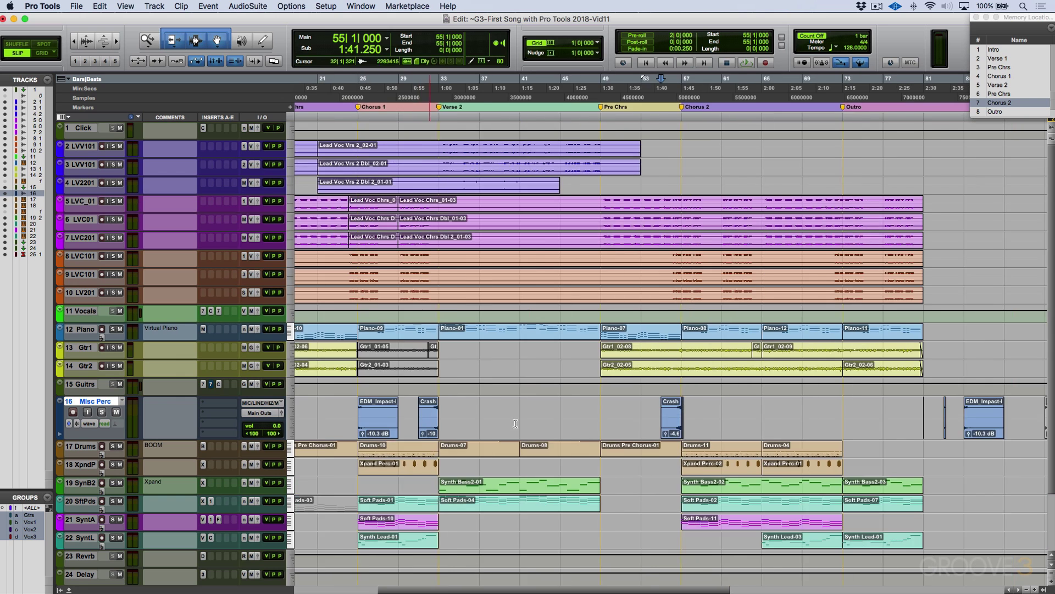
{"action": "left_click", "coordinate": [558, 400]}
{"action": "key", "text": "space"}
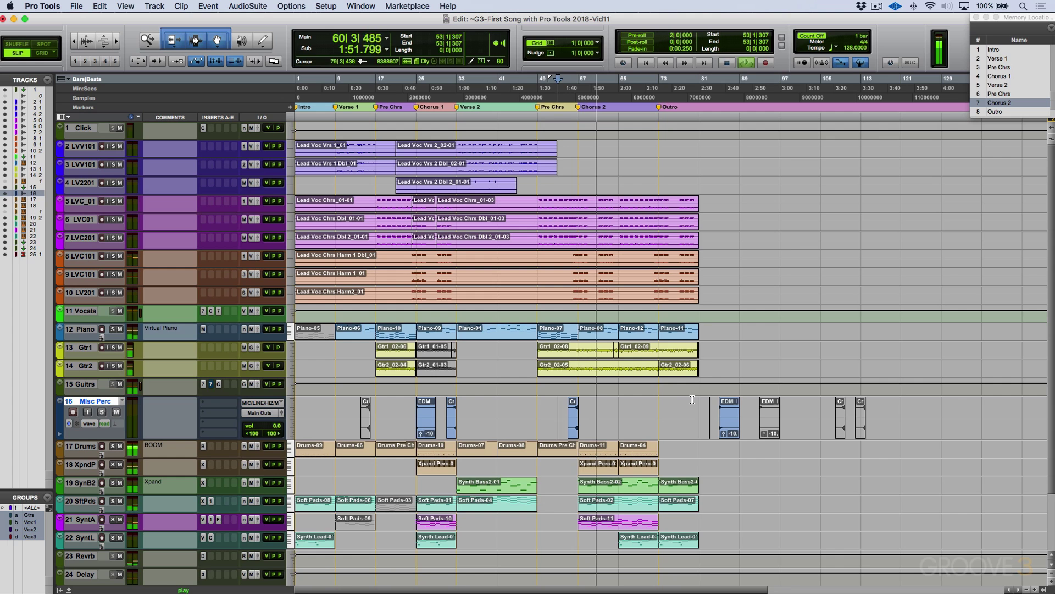
{"action": "key", "text": "space"}
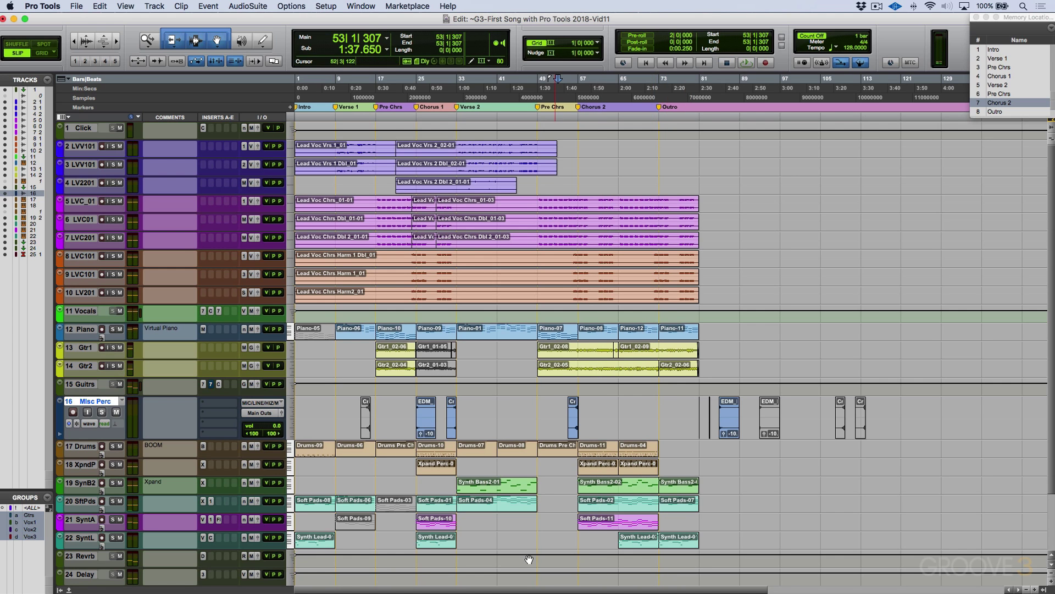
Enlarge the Synth Arp track and select its Soft Pads-11 clip at Chorus 2
{"action": "left_click", "coordinate": [92, 522]}
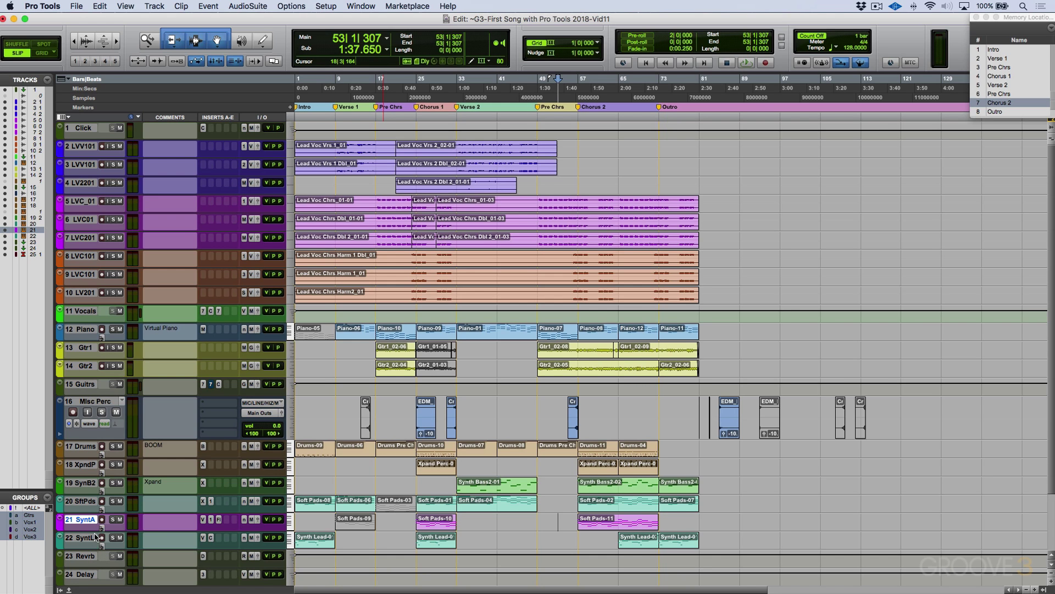
{"action": "left_click_drag", "start_coordinate": [92, 530], "coordinate": [92, 566]}
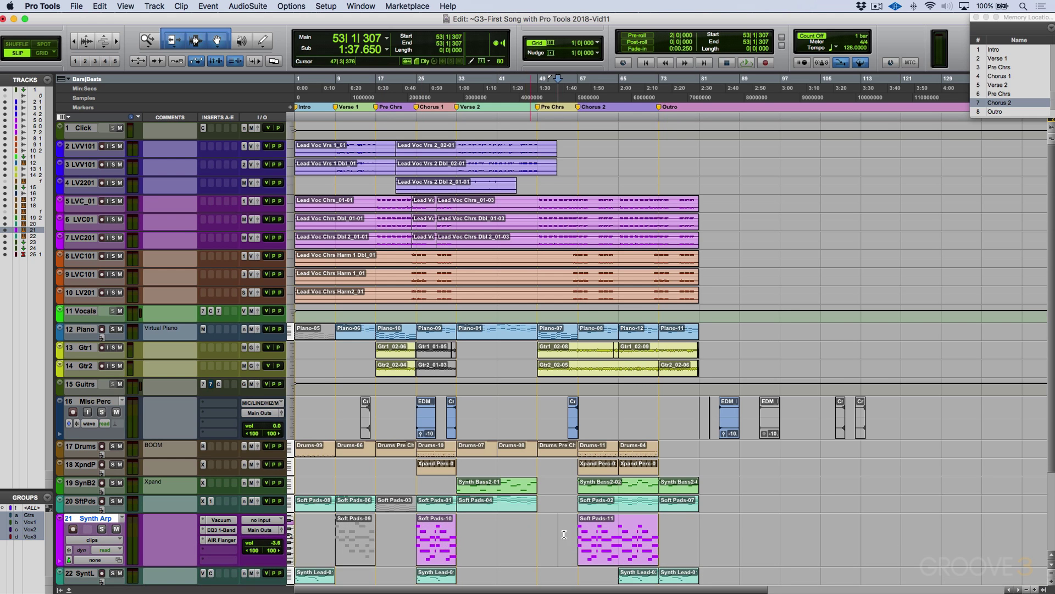
{"action": "left_click", "coordinate": [626, 555]}
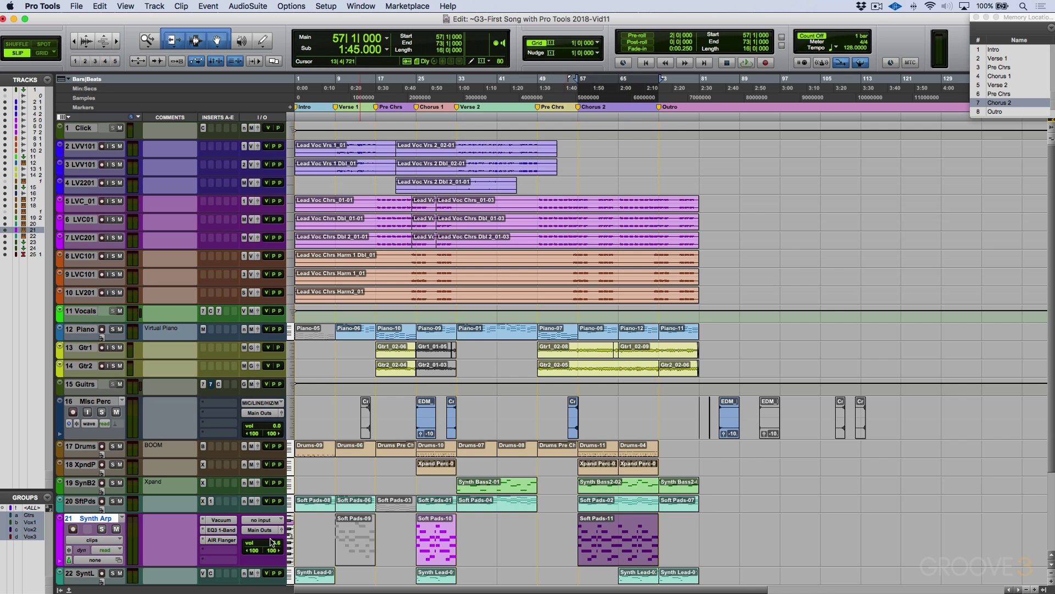
Play Chorus 2 while adjusting the LPF cutoff of Synth Arp's Vacuum instrument to 65%, and close the plug-in
{"action": "left_click", "coordinate": [221, 520]}
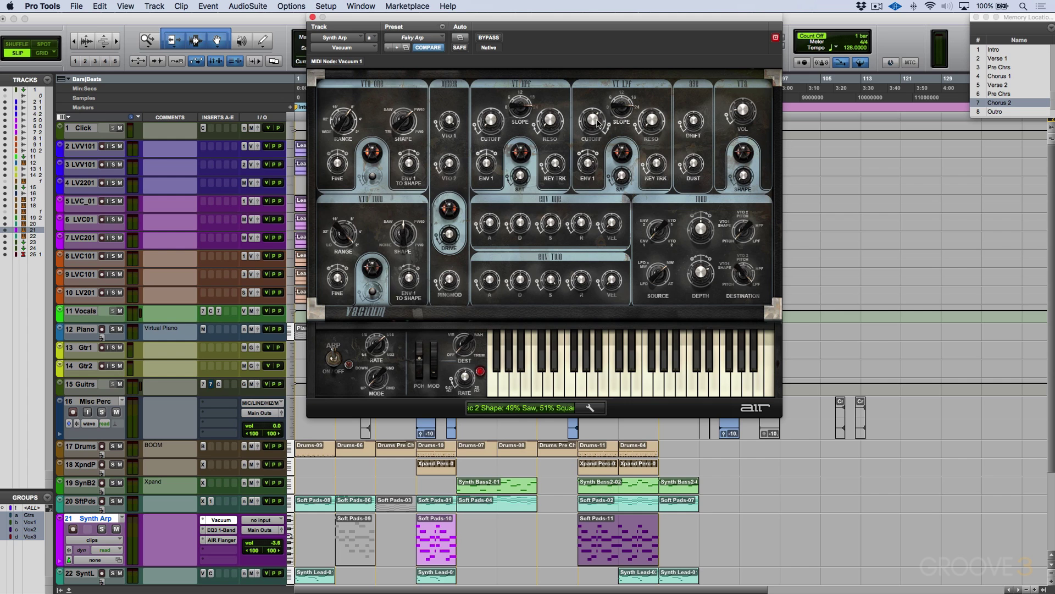
{"action": "mouse_move", "coordinate": [599, 123]}
{"action": "key", "text": "space"}
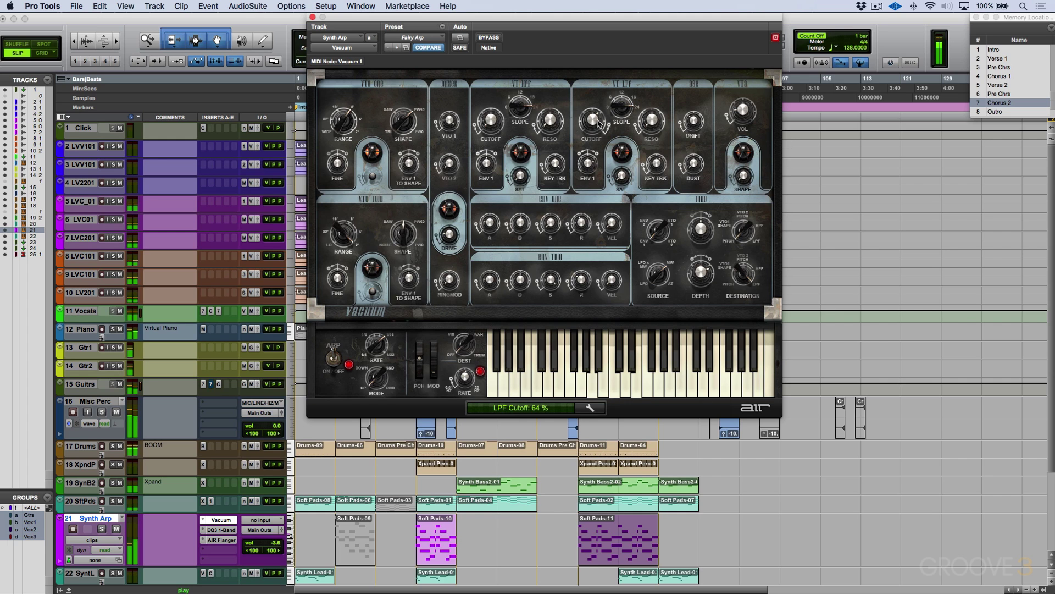
{"action": "left_click_drag", "start_coordinate": [599, 123], "coordinate": [627, 121]}
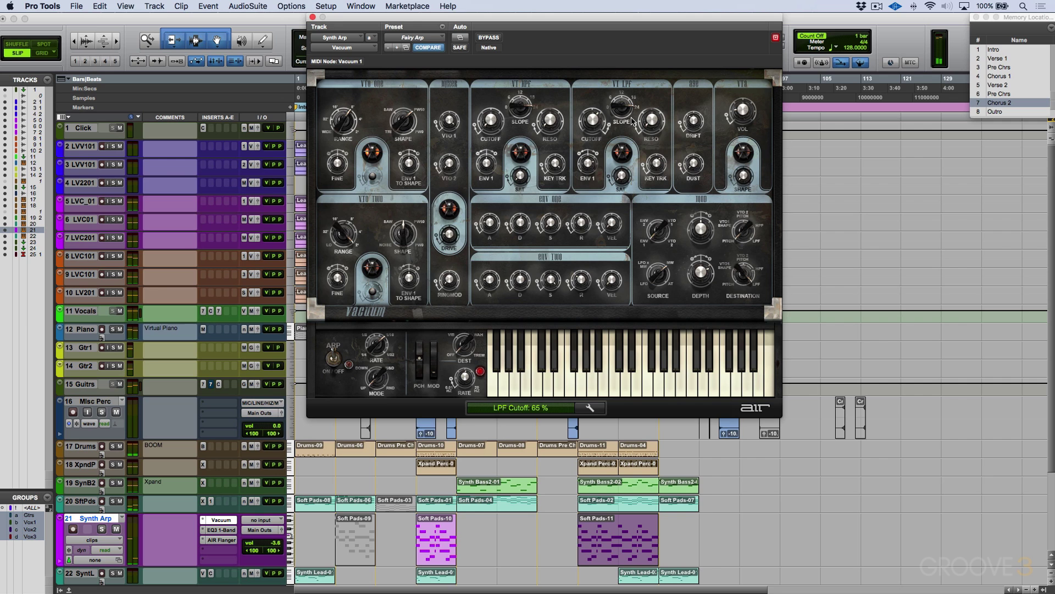
{"action": "left_click", "coordinate": [312, 17]}
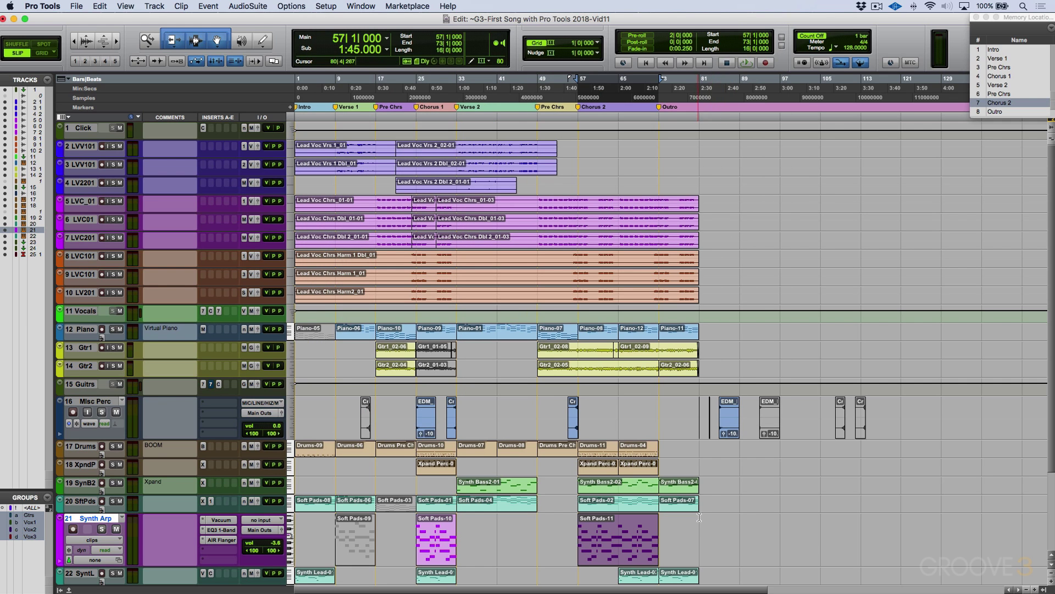
Play the ending from bar 78 and move the leftover Misc Perc clips later, well past the song's end
{"action": "left_click", "coordinate": [687, 200]}
{"action": "key", "text": "space"}
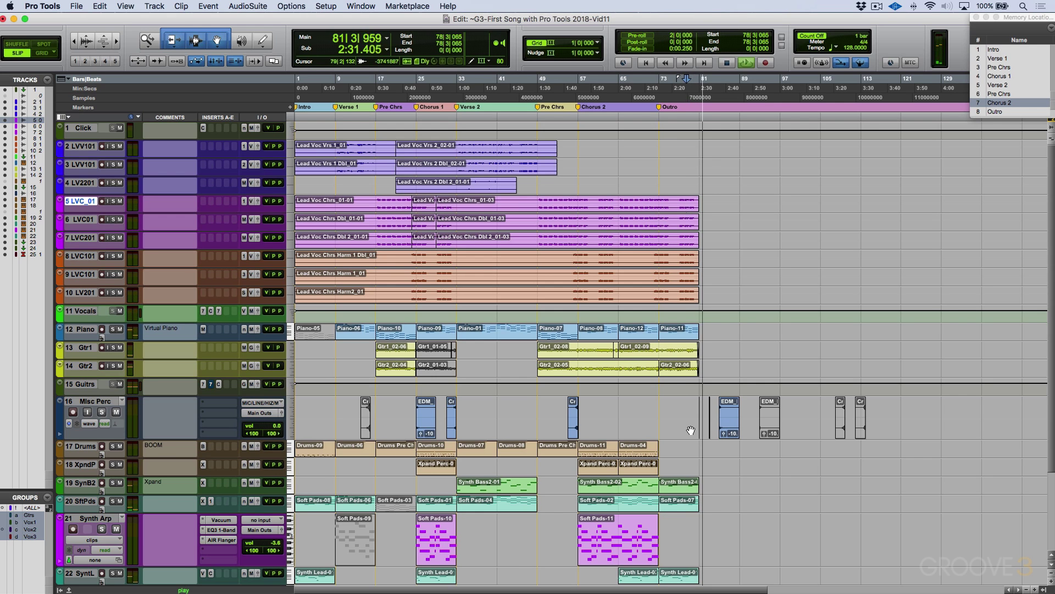
{"action": "left_click_drag", "start_coordinate": [695, 425], "coordinate": [921, 426]}
{"action": "left_click_drag", "start_coordinate": [773, 430], "coordinate": [841, 426]}
Play the song's tail from 80|2|503 and examine where the sound dies away
{"action": "left_click", "coordinate": [695, 411]}
{"action": "key", "text": "space"}
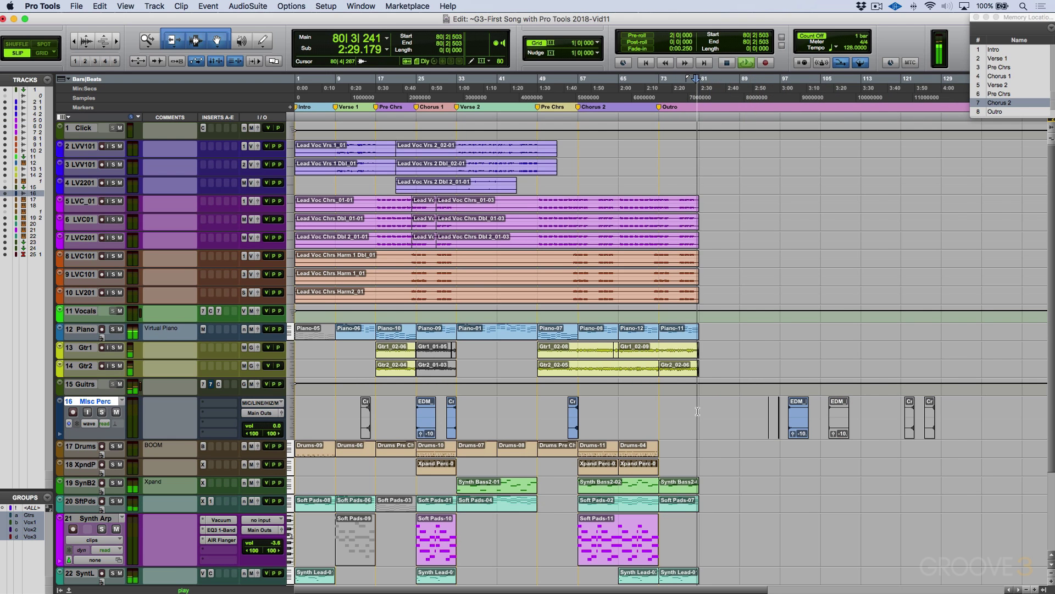
{"action": "key", "text": "super+bracketright"}
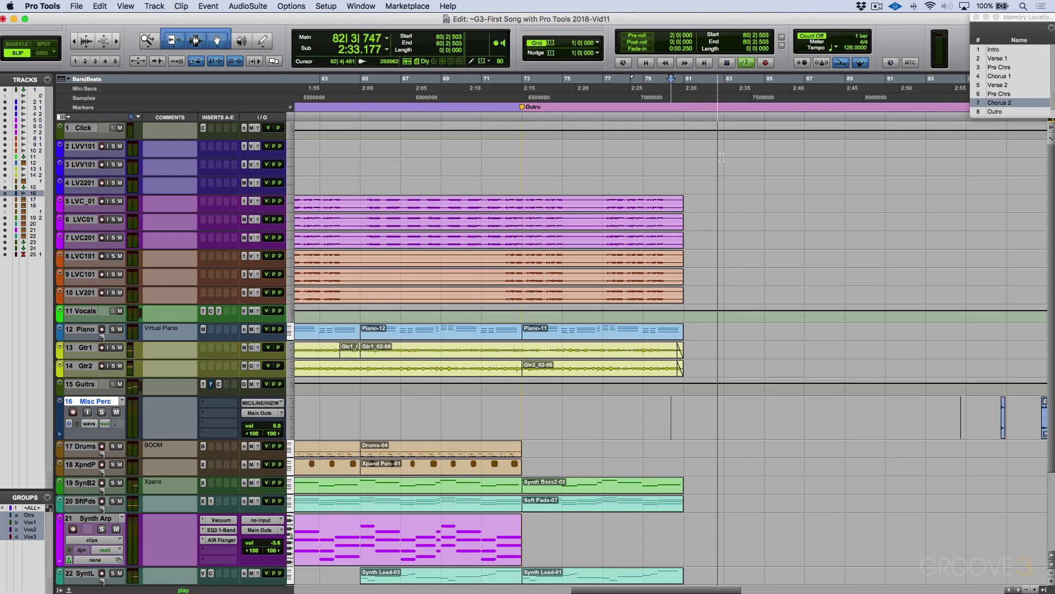
{"action": "key", "text": "space"}
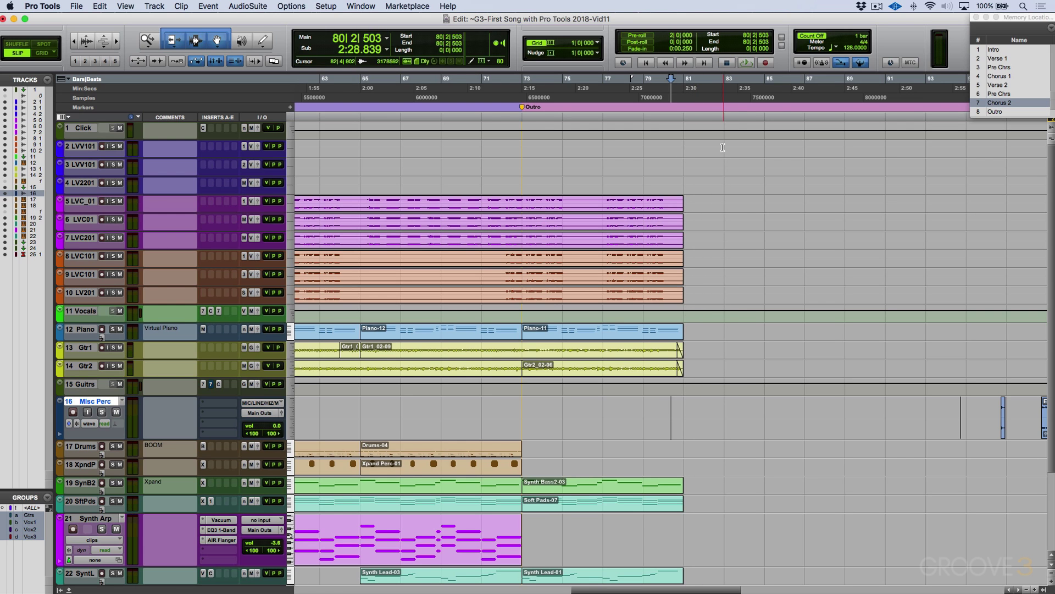
In Grid mode, select the timeline from the song's start to bar 83
{"action": "left_click", "coordinate": [44, 52]}
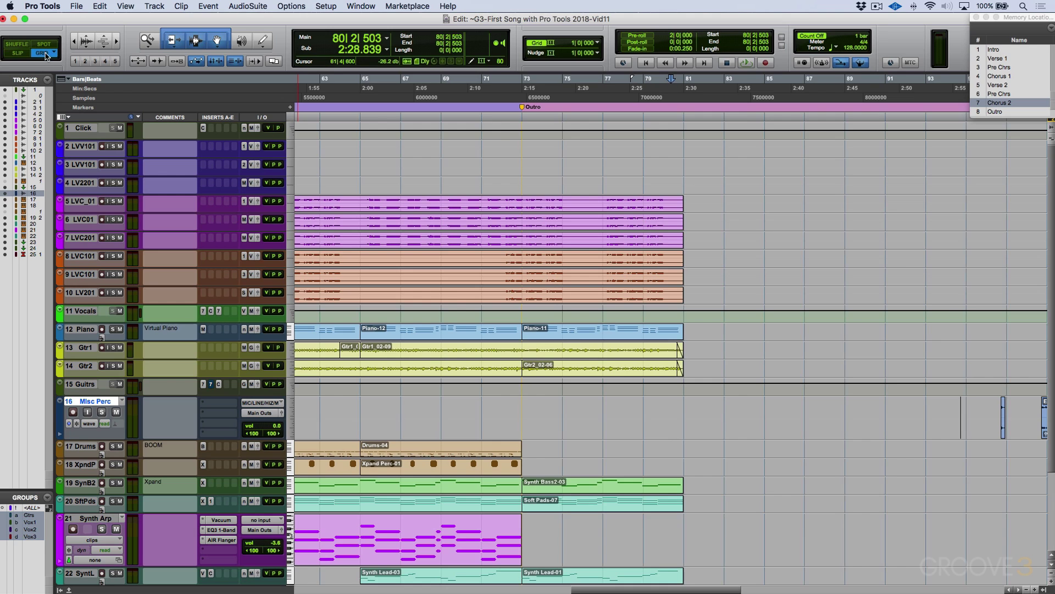
{"action": "left_click", "coordinate": [724, 147]}
{"action": "left_click_drag", "start_coordinate": [724, 147], "coordinate": [554, 150]}
{"action": "key", "text": "shift+Return"}
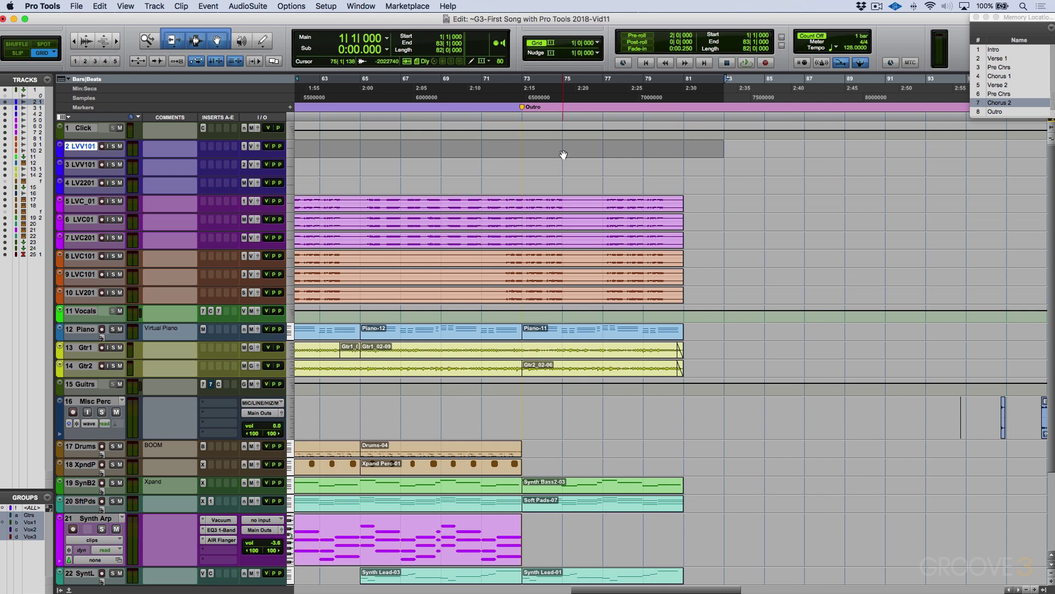
{"action": "key", "text": "alt+f"}
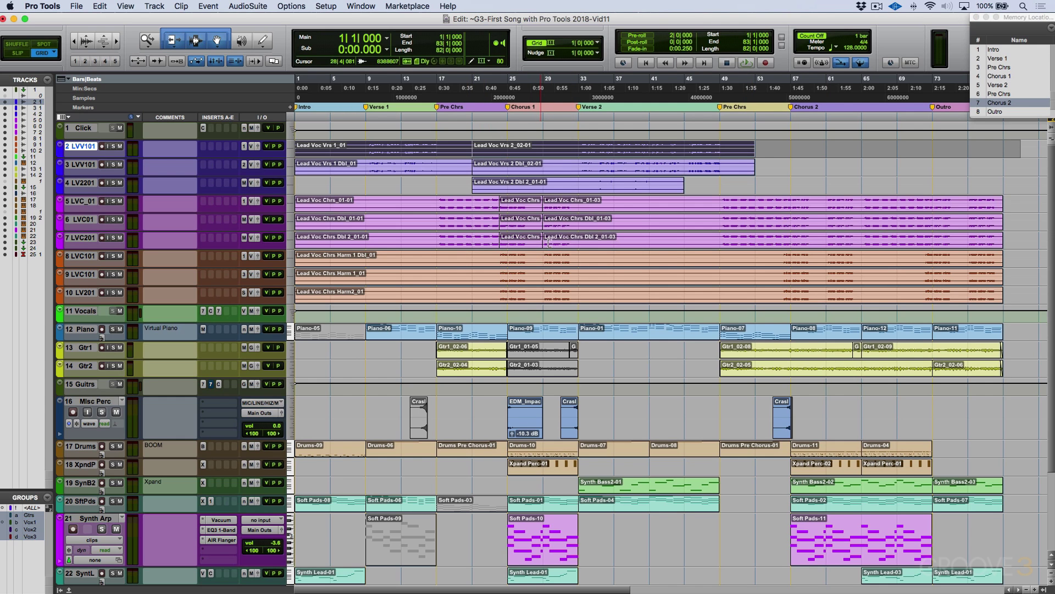
Switch to the Mix window and hide the Memory Locations window
{"action": "key", "text": "super+equal"}
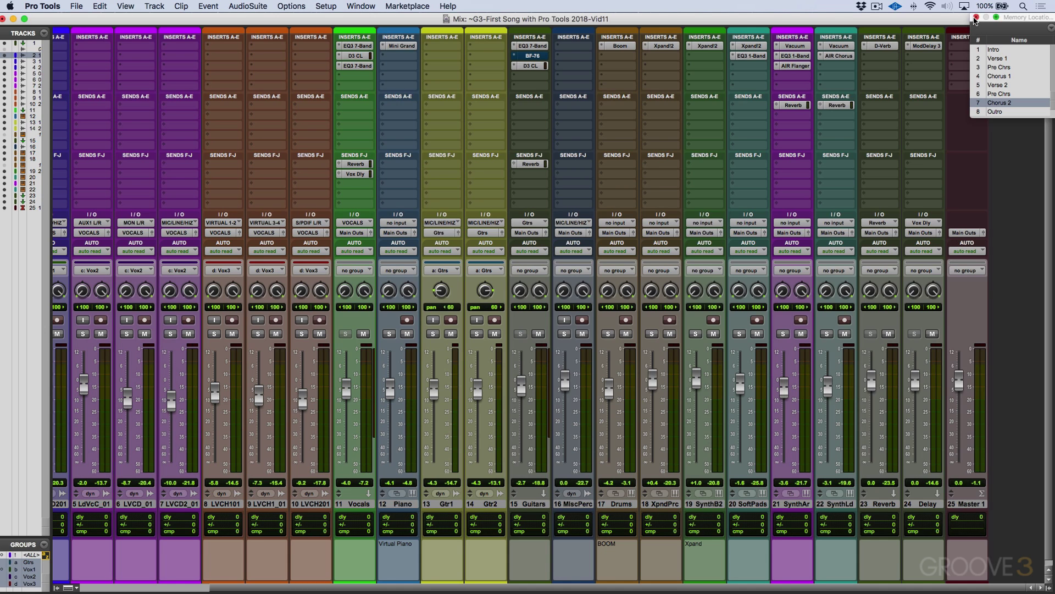
{"action": "left_click", "coordinate": [977, 17]}
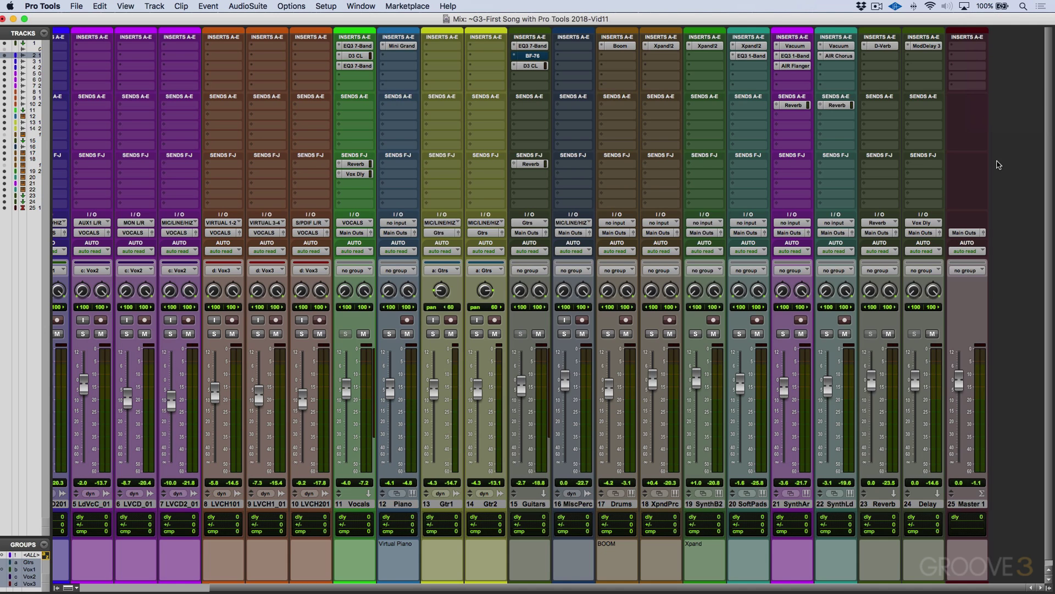
{"action": "left_click", "coordinate": [963, 47]}
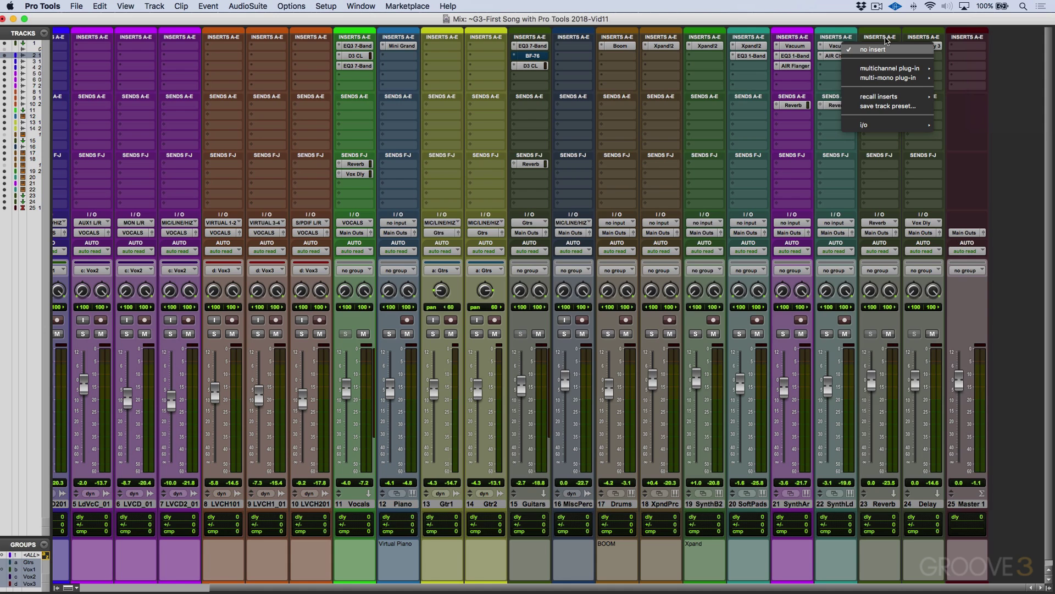
{"action": "key", "text": "Up"}
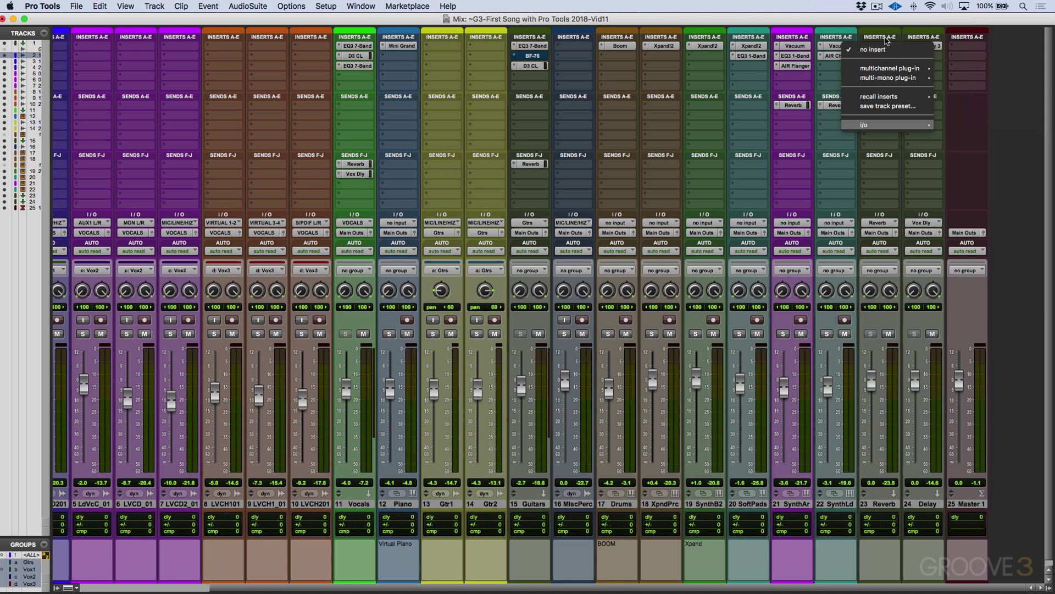
{"action": "left_click", "coordinate": [1030, 60]}
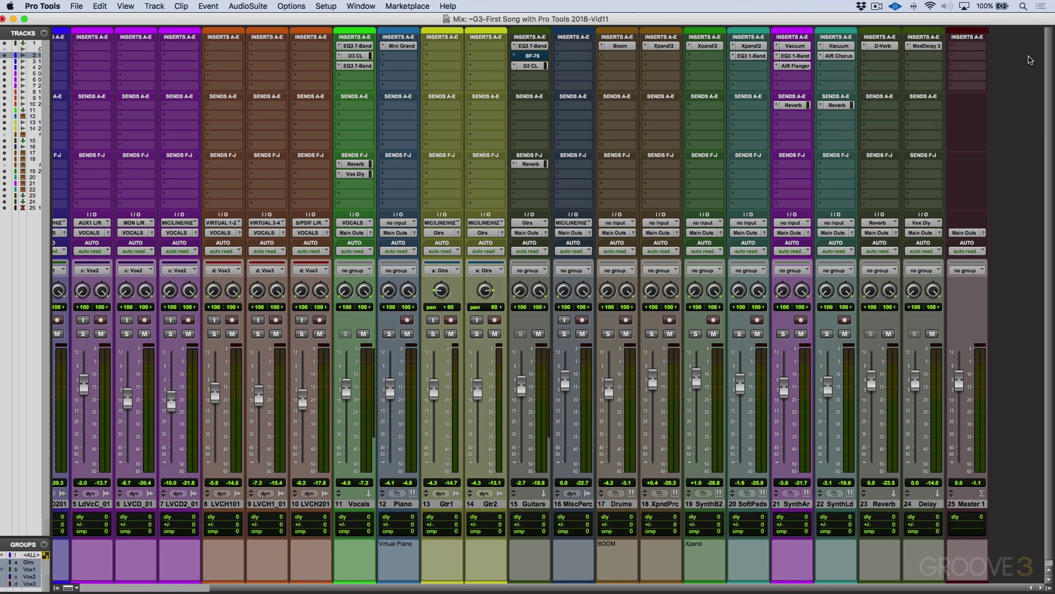
Bring back Memory Locations and play the first Pre Chrs and Chorus 1, clearing and checking Master 1's peak level
{"action": "key", "text": "super+KP_5"}
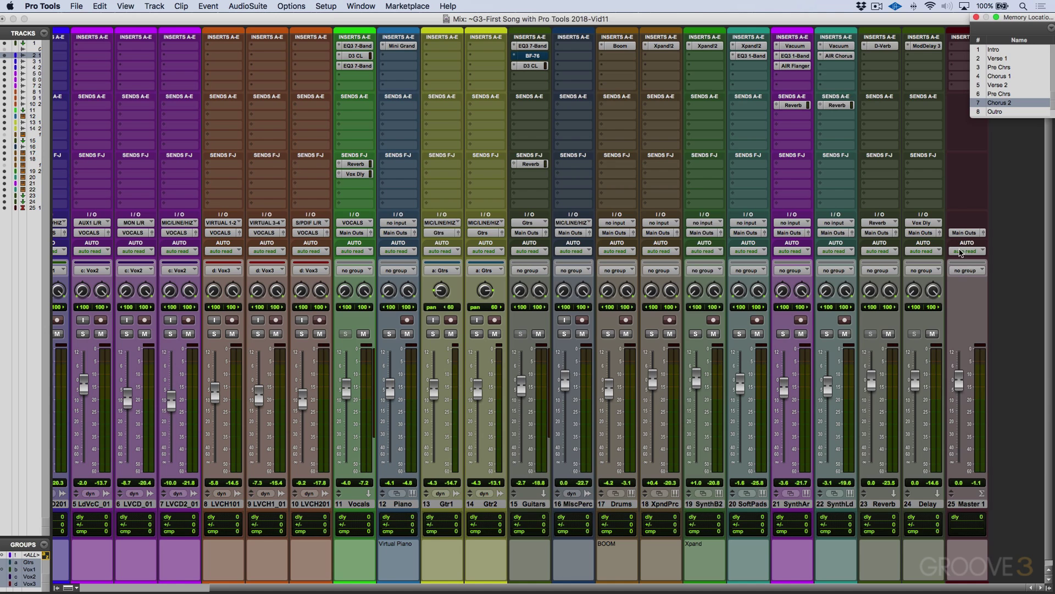
{"action": "left_click", "coordinate": [999, 67]}
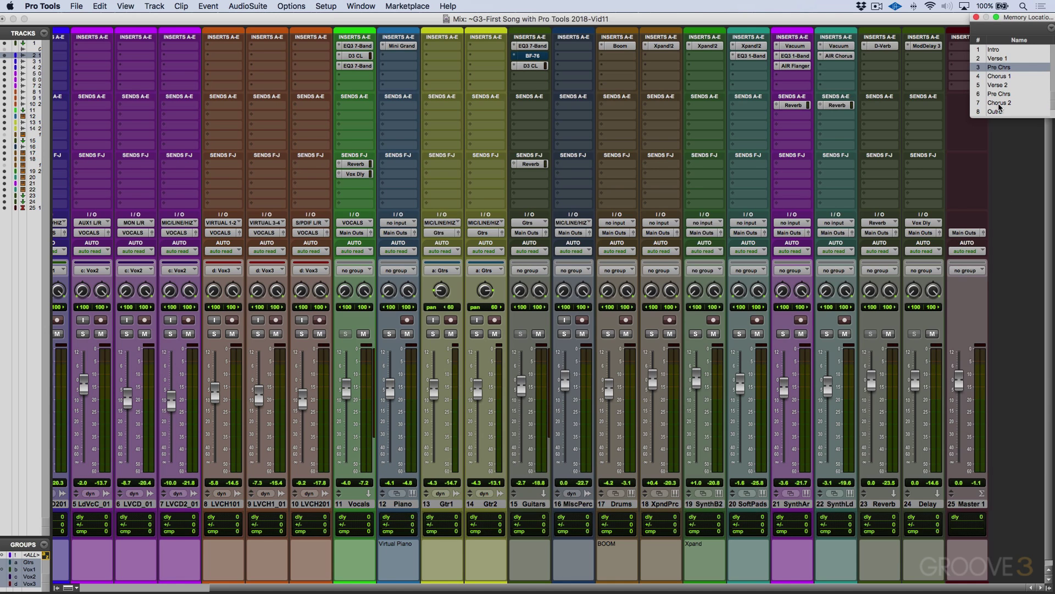
{"action": "key", "text": "space"}
{"action": "left_click", "coordinate": [974, 490]}
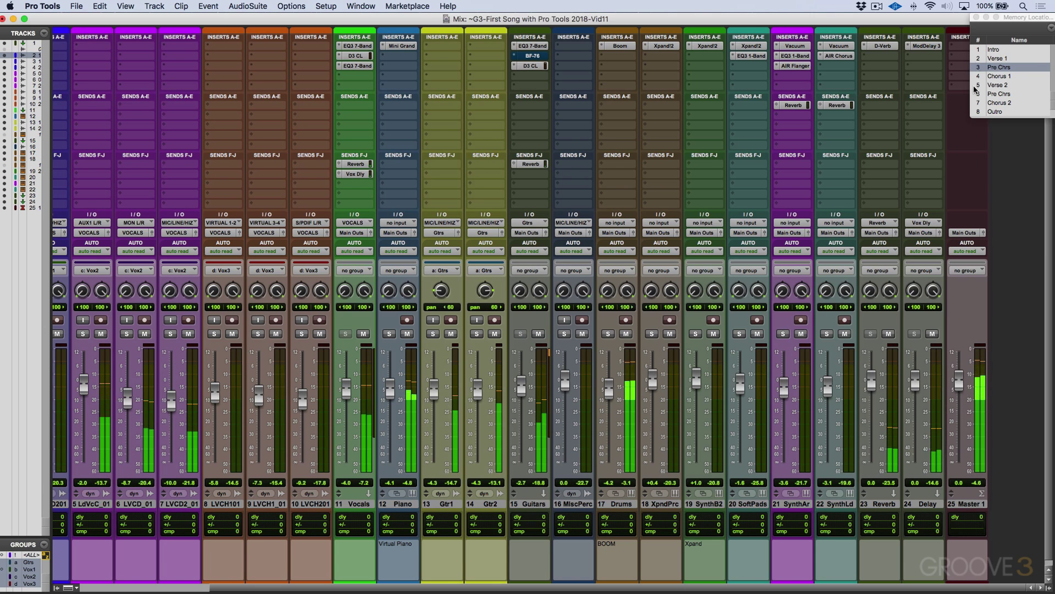
{"action": "left_click", "coordinate": [1010, 68]}
{"action": "left_click", "coordinate": [1009, 75]}
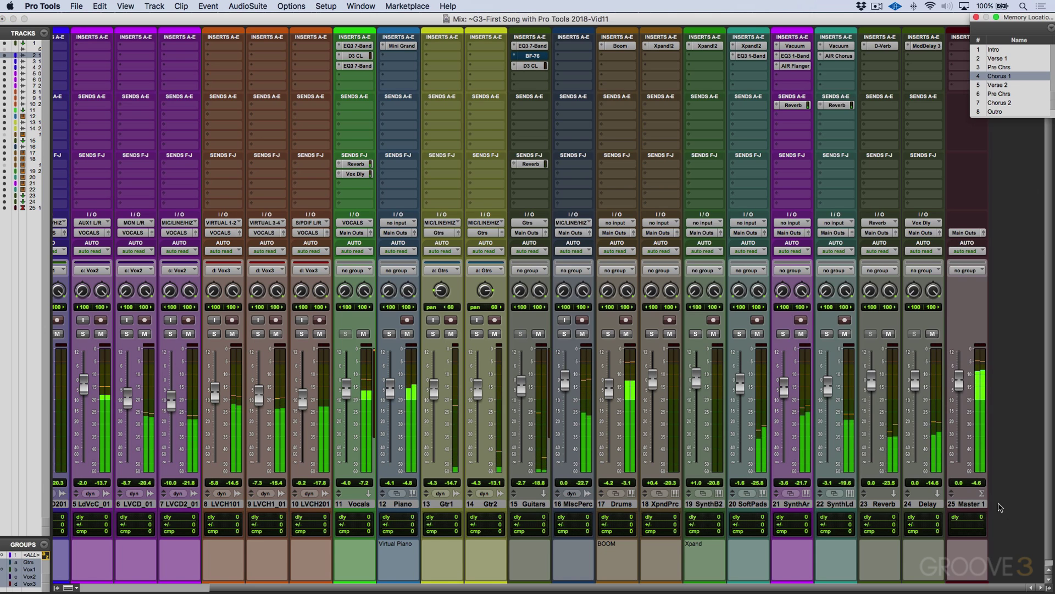
{"action": "left_click", "coordinate": [1008, 498]}
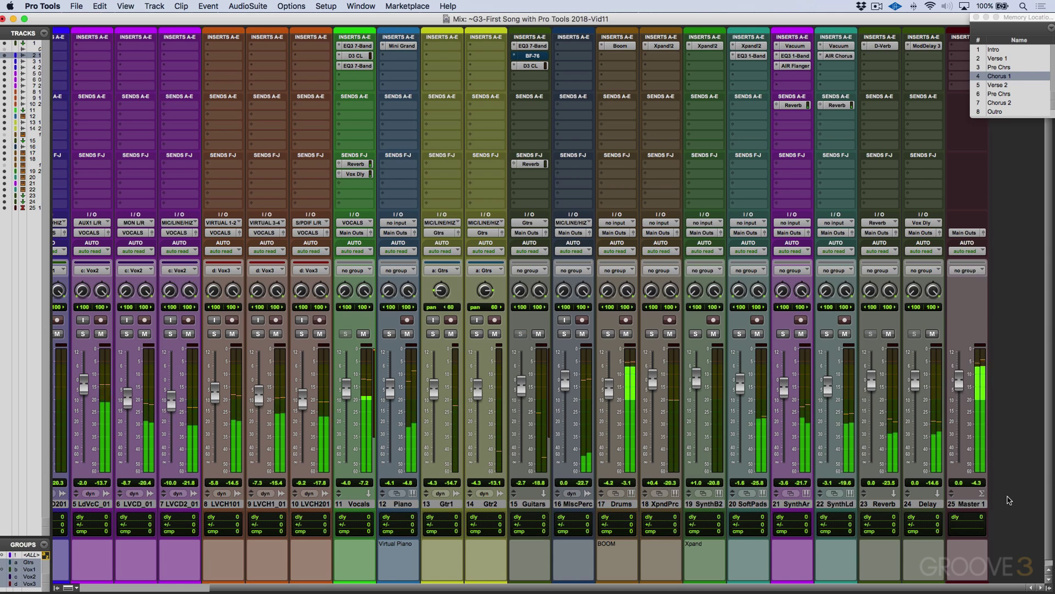
Play from Verse 2, the second Pre Chrs and Chorus 2, checking Master 1's peak level in each section
{"action": "left_click", "coordinate": [1008, 86]}
{"action": "left_click", "coordinate": [1008, 85]}
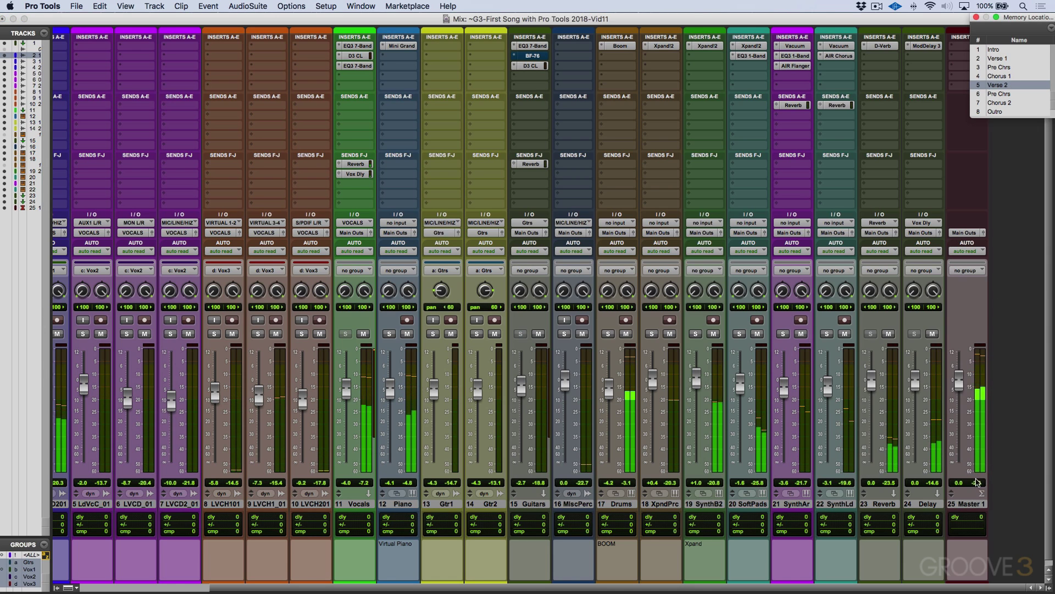
{"action": "left_click", "coordinate": [994, 301]}
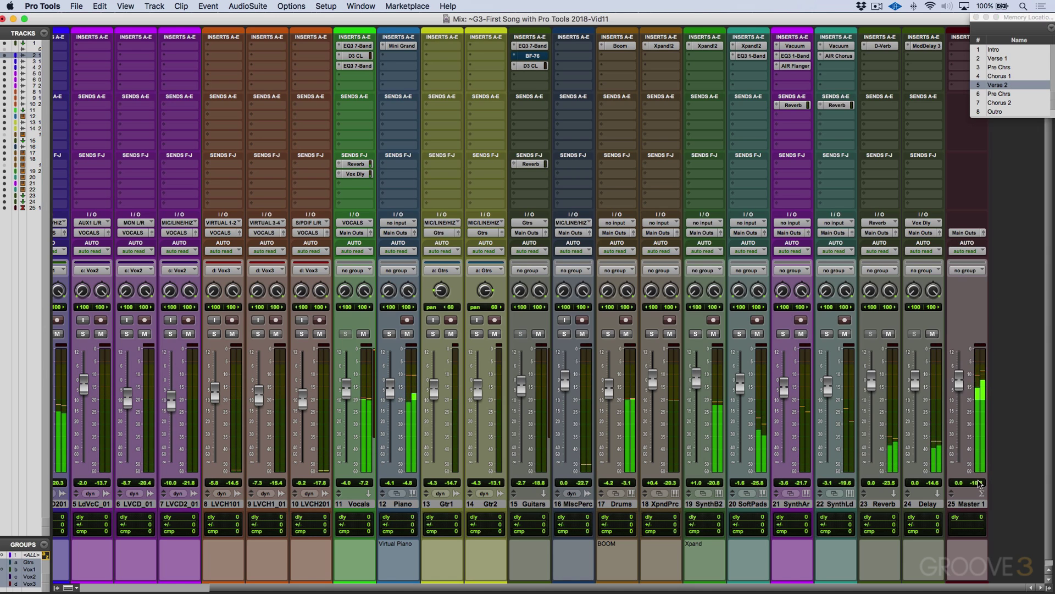
{"action": "left_click", "coordinate": [1008, 93]}
{"action": "left_click", "coordinate": [1008, 101]}
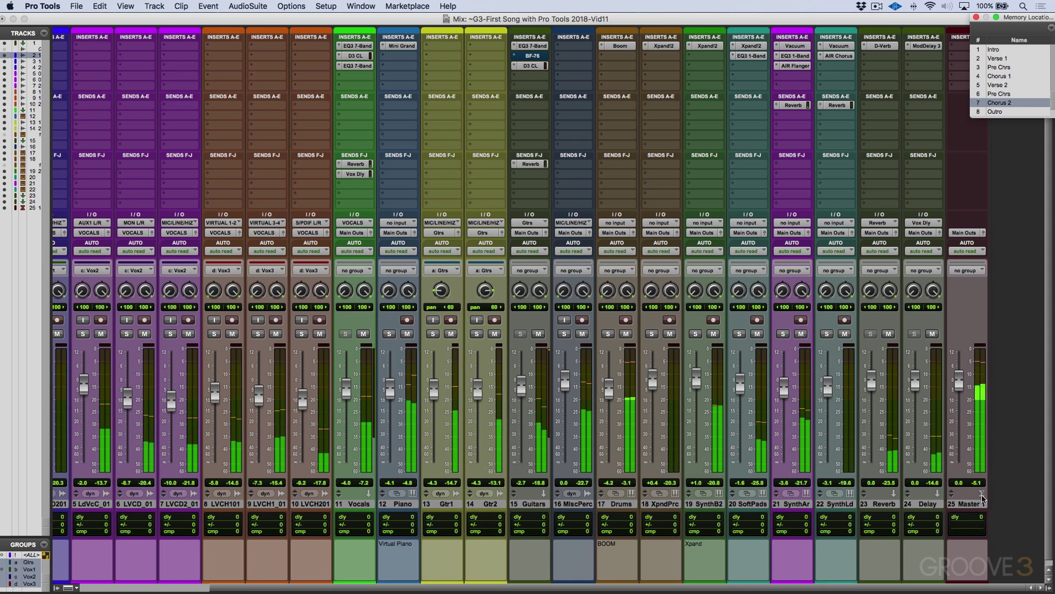
{"action": "left_click", "coordinate": [997, 488]}
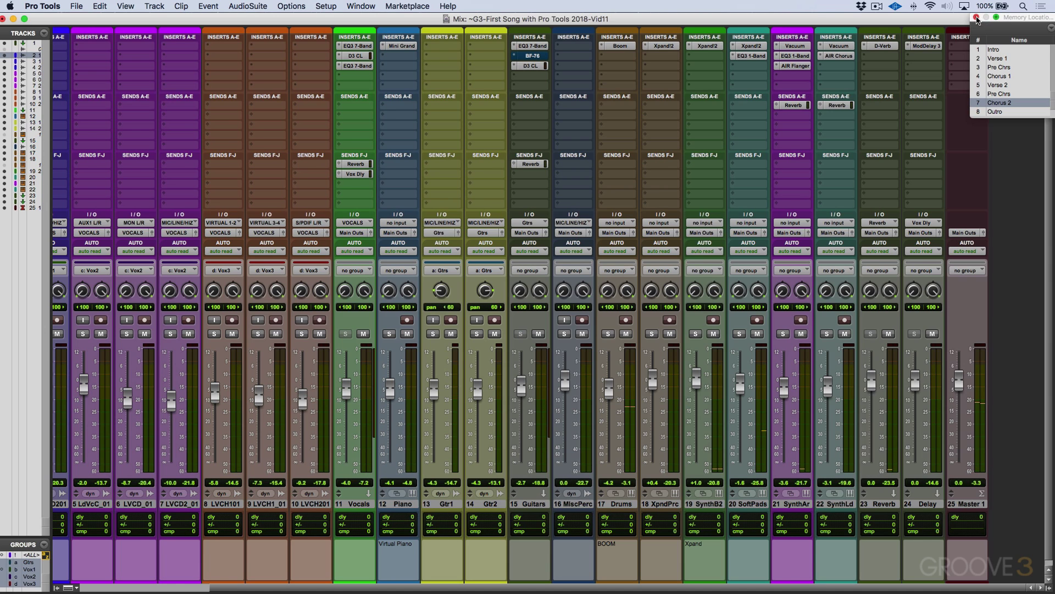
Hide Memory Locations and insert the Avid Maxim (stereo) limiter on the Master 1 track's first insert
{"action": "left_click", "coordinate": [977, 17]}
{"action": "left_click", "coordinate": [963, 50]}
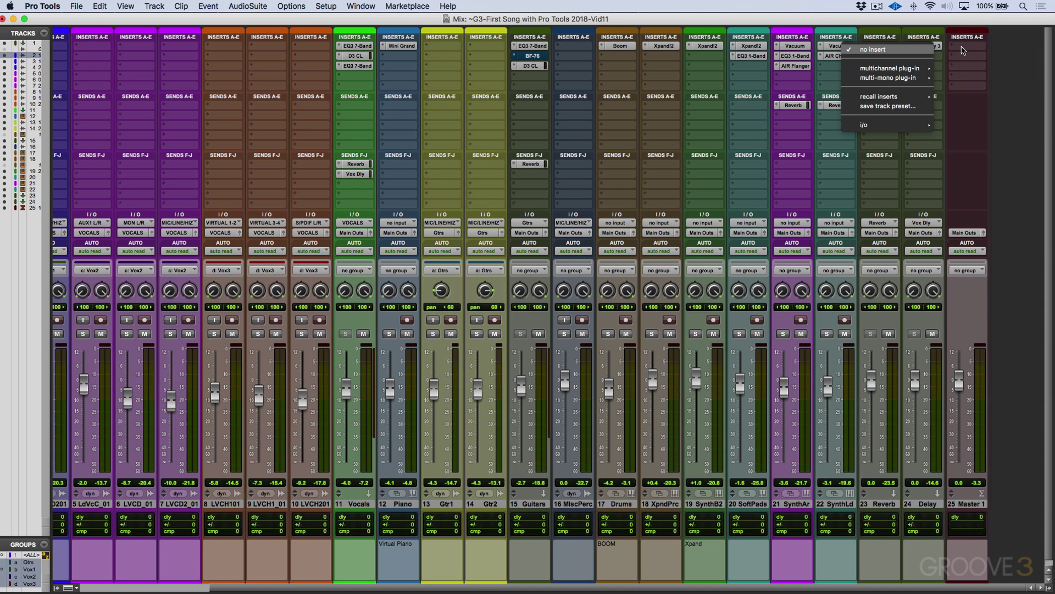
{"action": "mouse_move", "coordinate": [907, 69]}
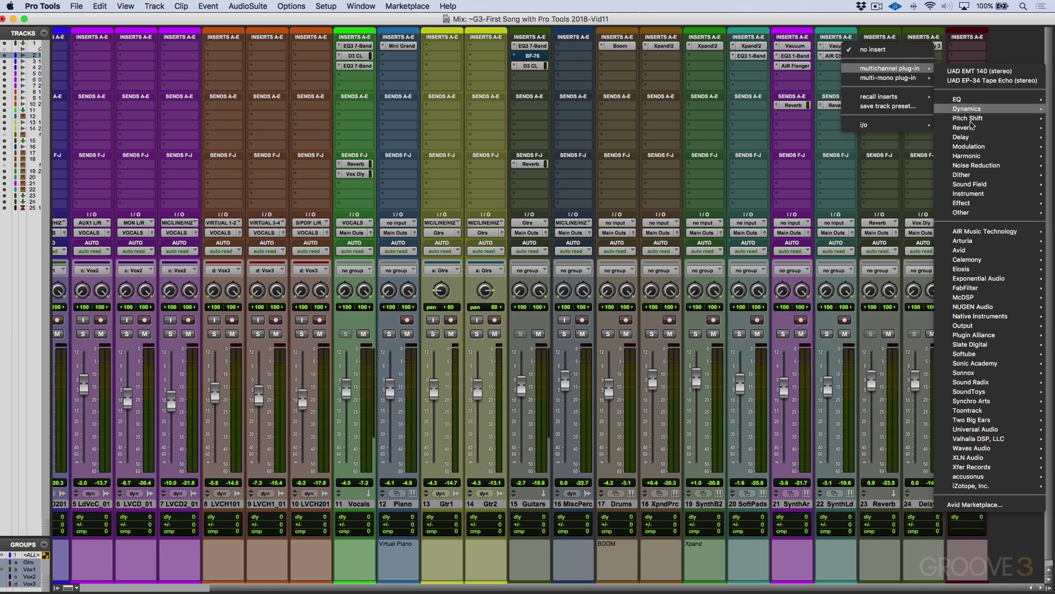
{"action": "mouse_move", "coordinate": [1002, 240]}
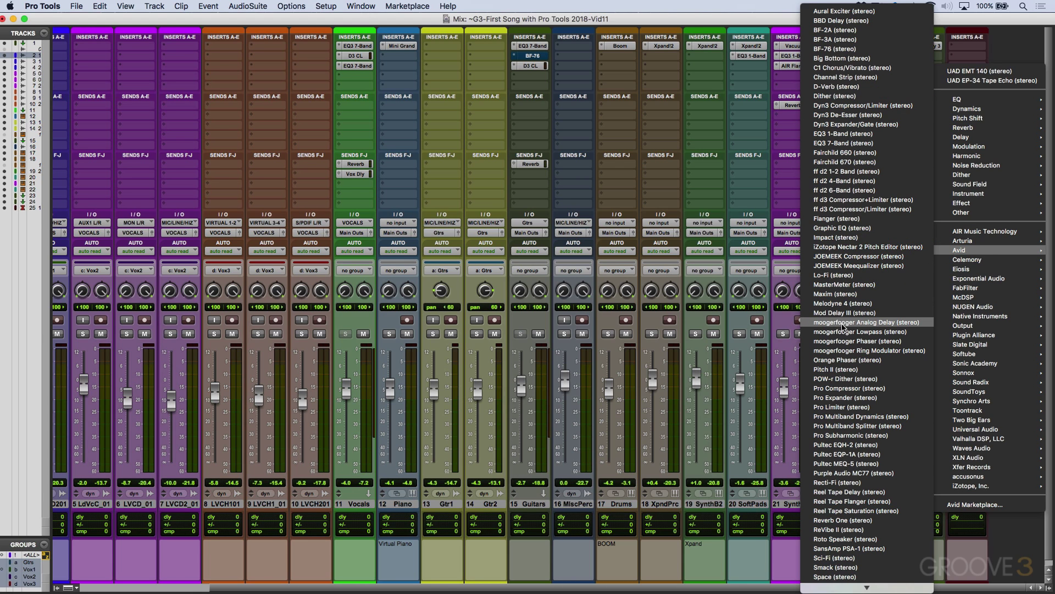
{"action": "left_click", "coordinate": [844, 294]}
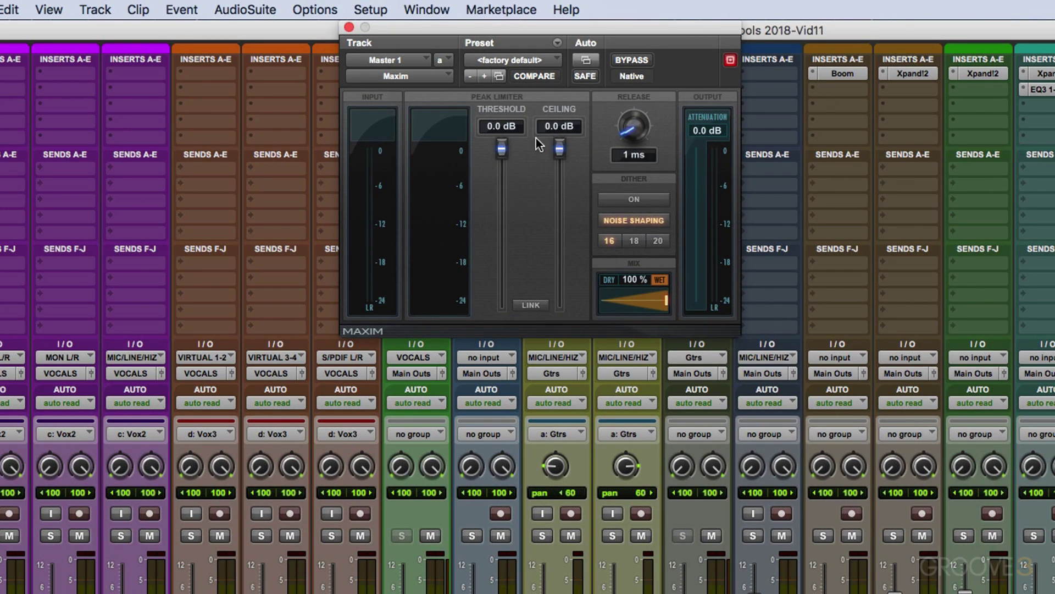
Set Maxim's ceiling to -1 dB, fine-tune it to -1.3 dB, and lower the threshold to -5.1 dB
{"action": "left_click", "coordinate": [555, 125]}
{"action": "type", "text": "-1"}
{"action": "key", "text": "Return"}
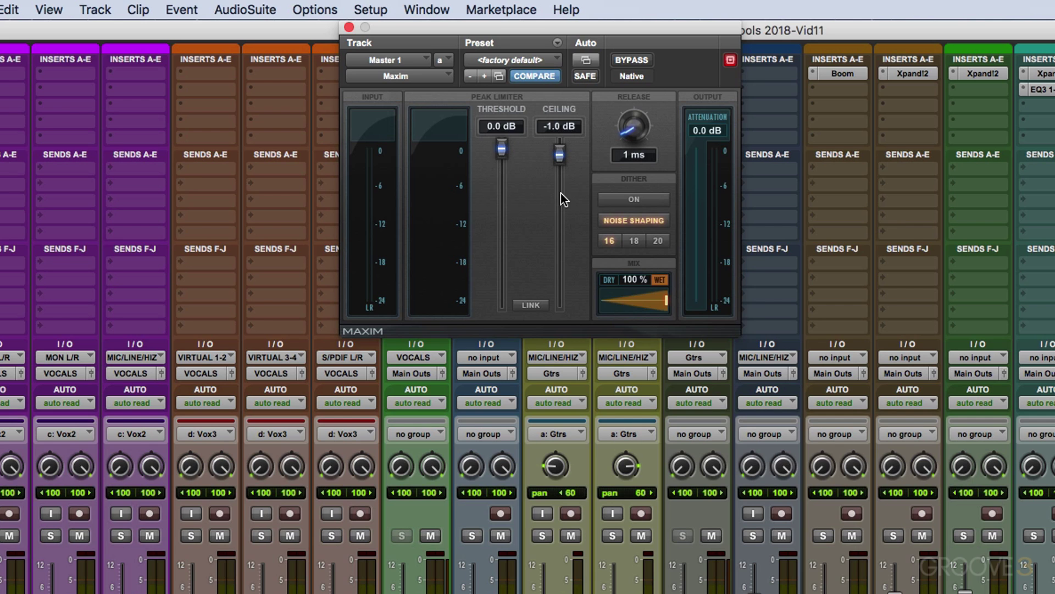
{"action": "scroll", "coordinate": [567, 194], "scroll_direction": "down", "scroll_amount": 3}
{"action": "left_click_drag", "start_coordinate": [502, 147], "coordinate": [506, 180]}
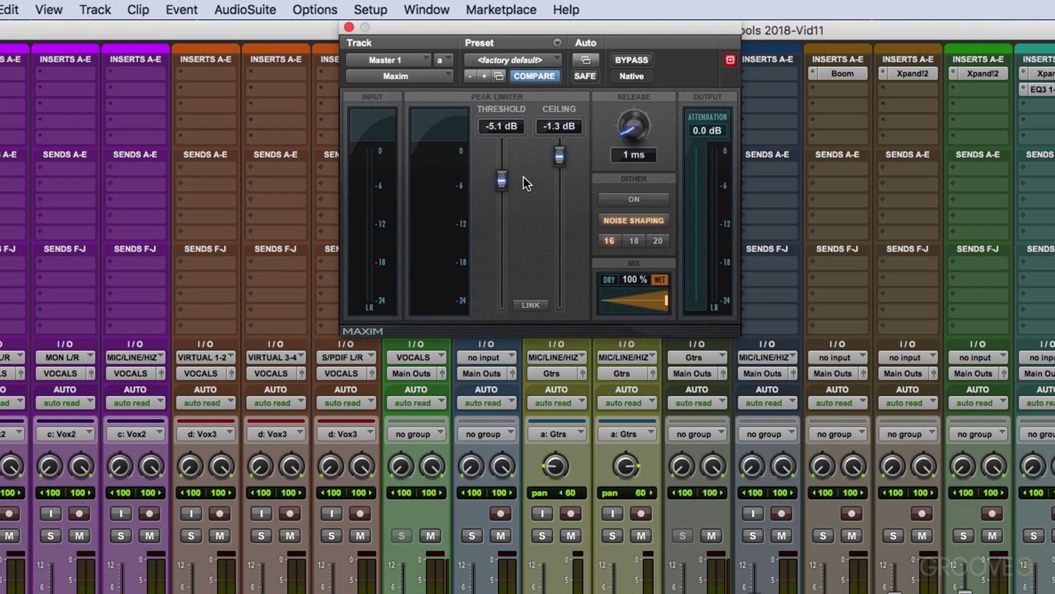
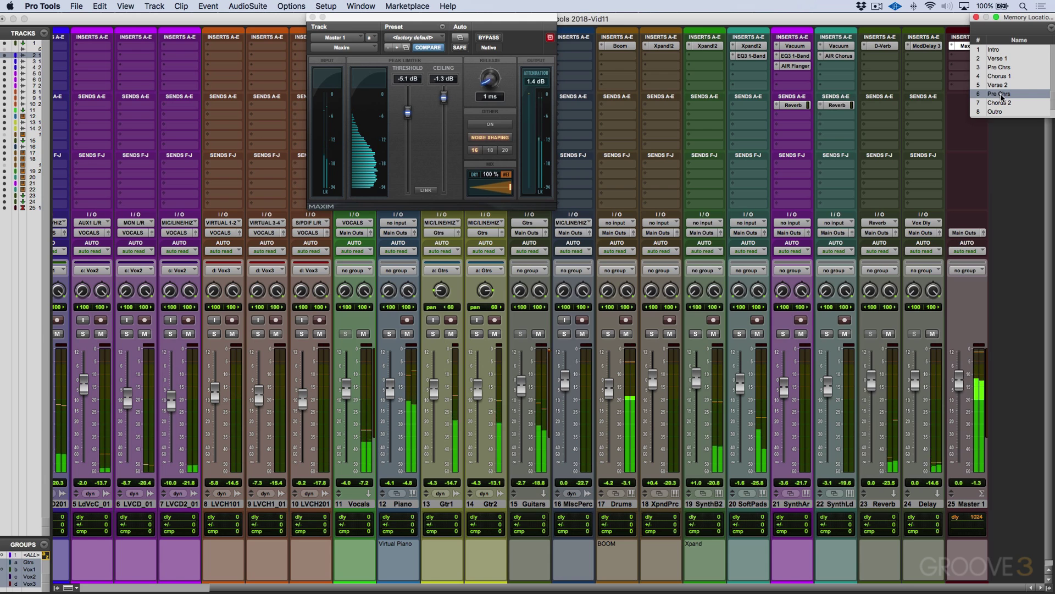
Close Maxim and set the room mix of the Piano track's Mini Grand to 14 % while playing the song
{"action": "left_click_drag", "start_coordinate": [311, 16], "coordinate": [311, 21]}
{"action": "left_click", "coordinate": [312, 23]}
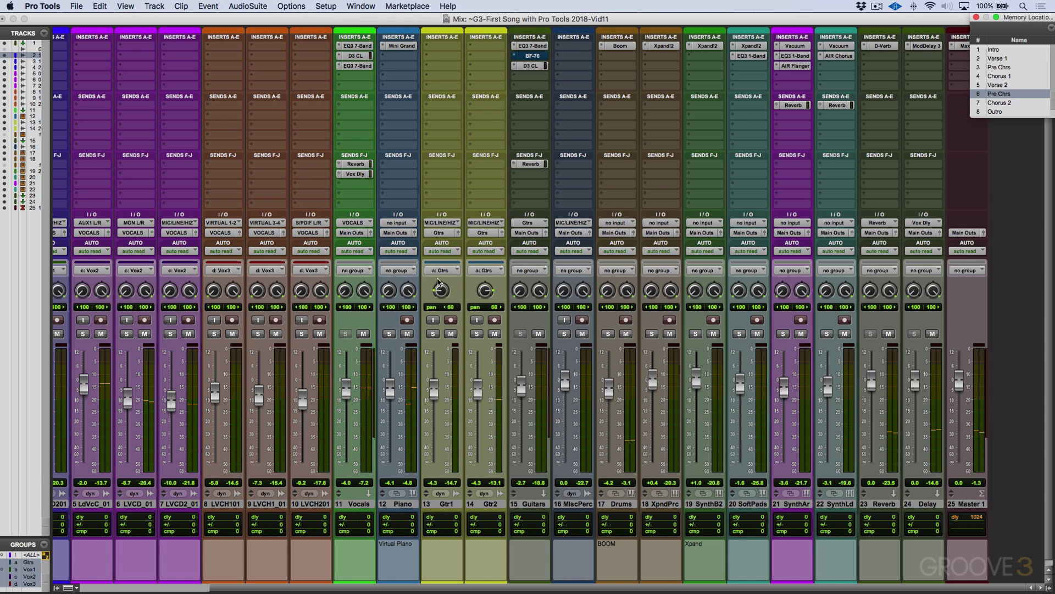
{"action": "left_click", "coordinate": [410, 45]}
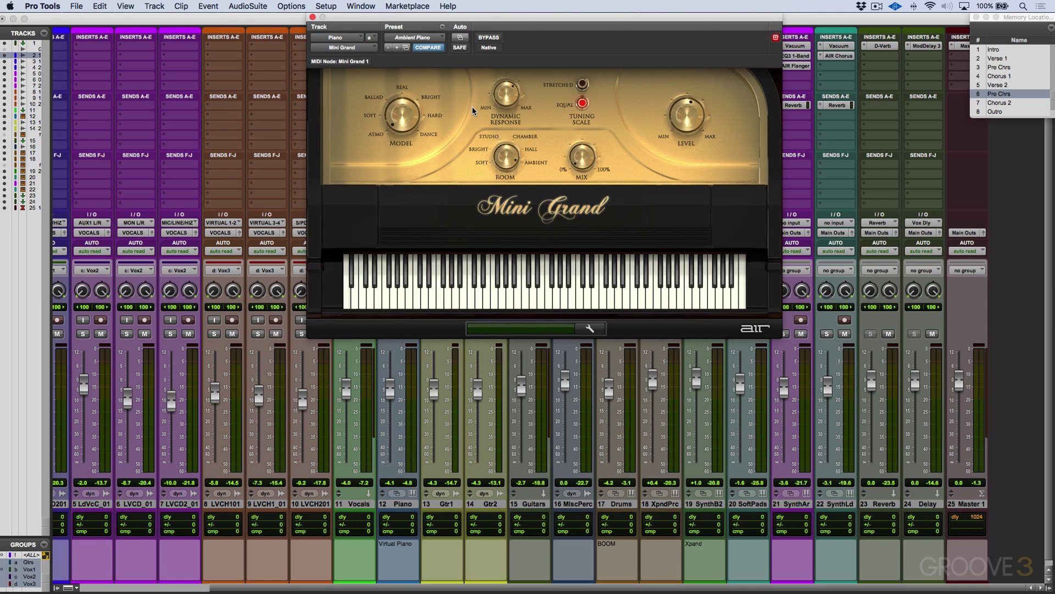
{"action": "left_click_drag", "start_coordinate": [584, 158], "coordinate": [613, 140]}
{"action": "key", "text": "space"}
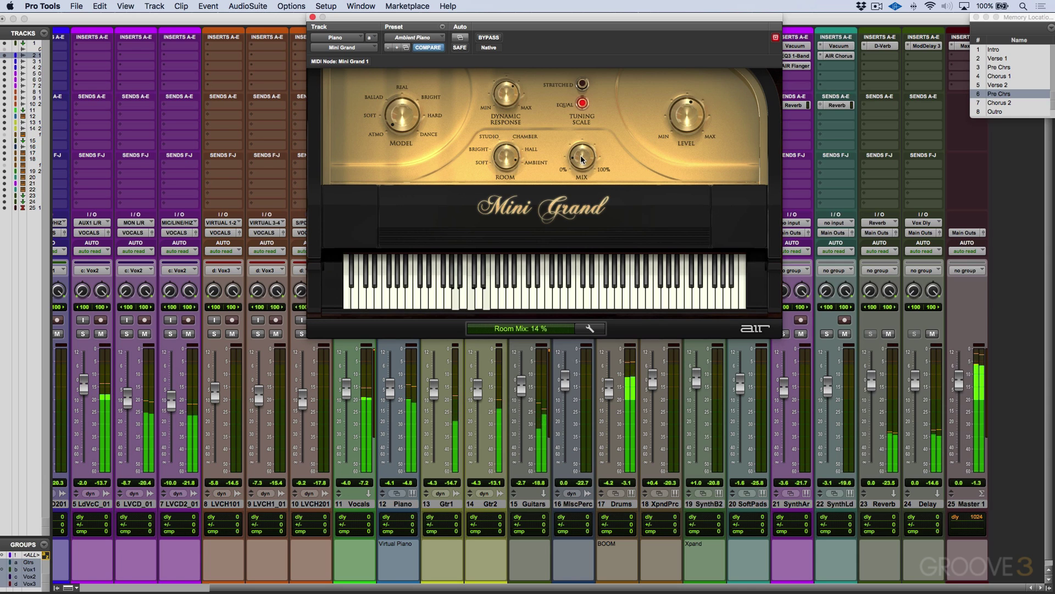
{"action": "left_click_drag", "start_coordinate": [687, 157], "coordinate": [691, 130]}
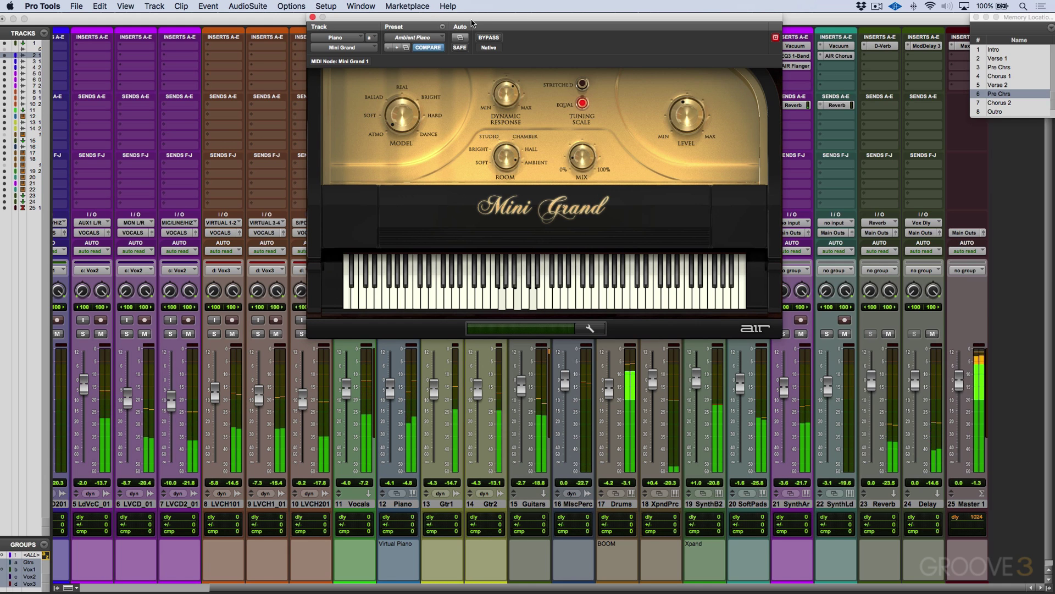
{"action": "left_click", "coordinate": [312, 18]}
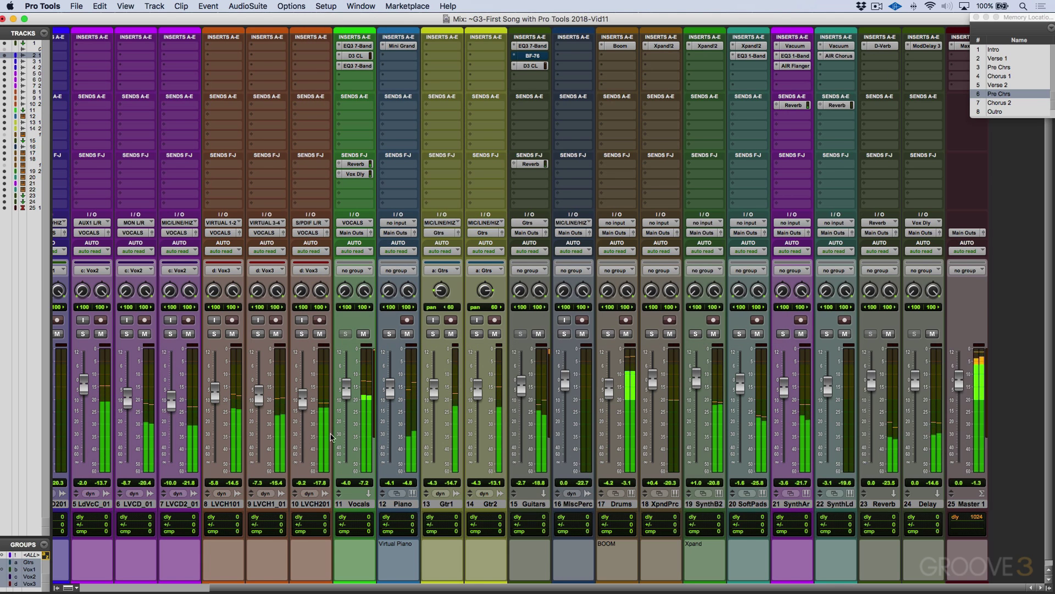
Solo the Piano track, add a Reverb send in its send F slot, raise the send level, and clear the solo
{"action": "left_click", "coordinate": [389, 334]}
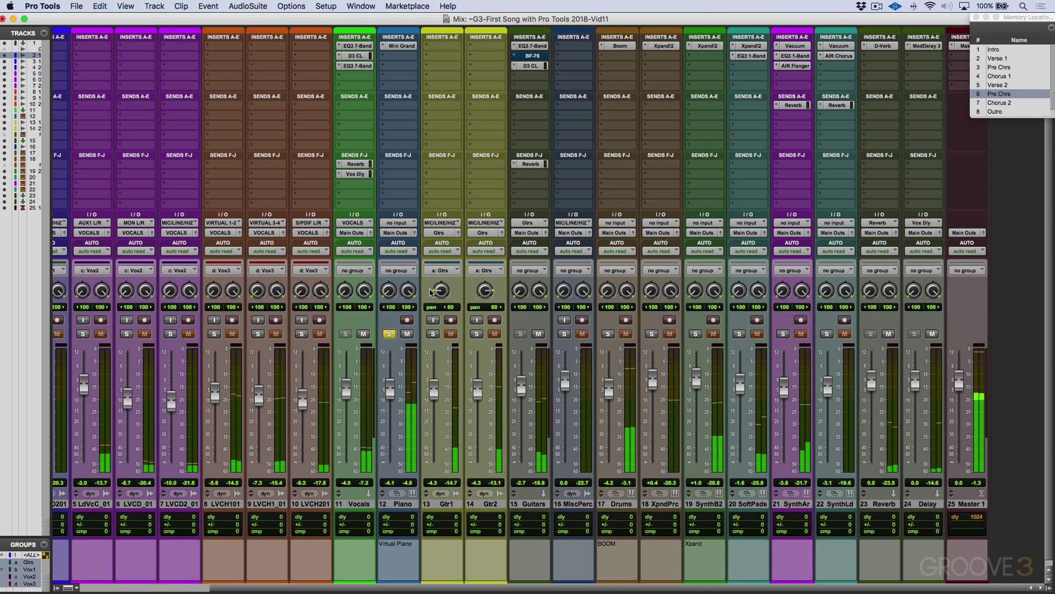
{"action": "left_click", "coordinate": [399, 165]}
{"action": "mouse_move", "coordinate": [434, 197]}
{"action": "left_click", "coordinate": [496, 199]}
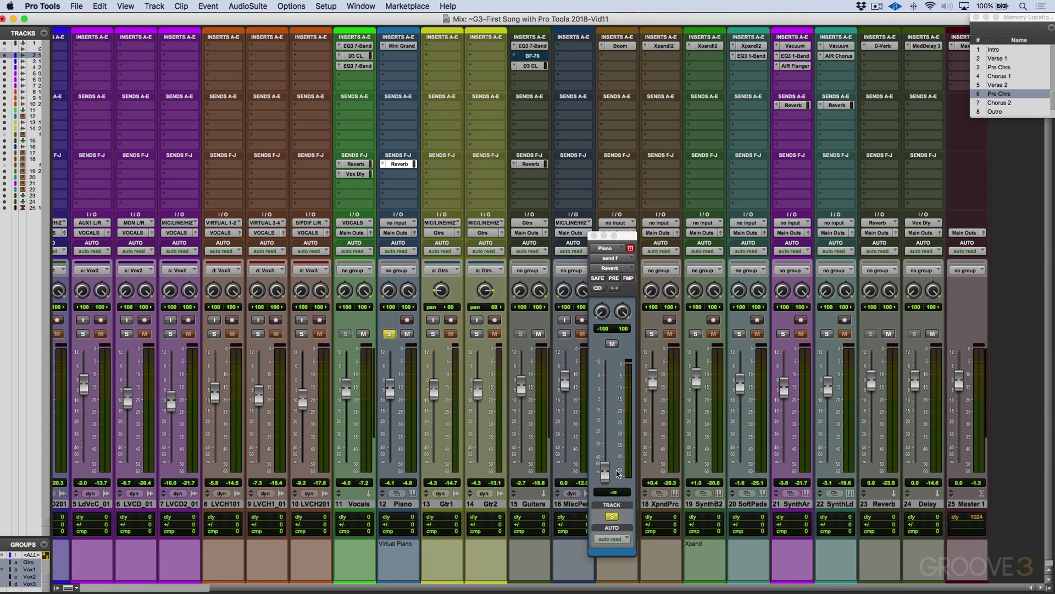
{"action": "left_click_drag", "start_coordinate": [613, 481], "coordinate": [608, 424]}
{"action": "left_click", "coordinate": [594, 235]}
{"action": "key", "text": "shift+s"}
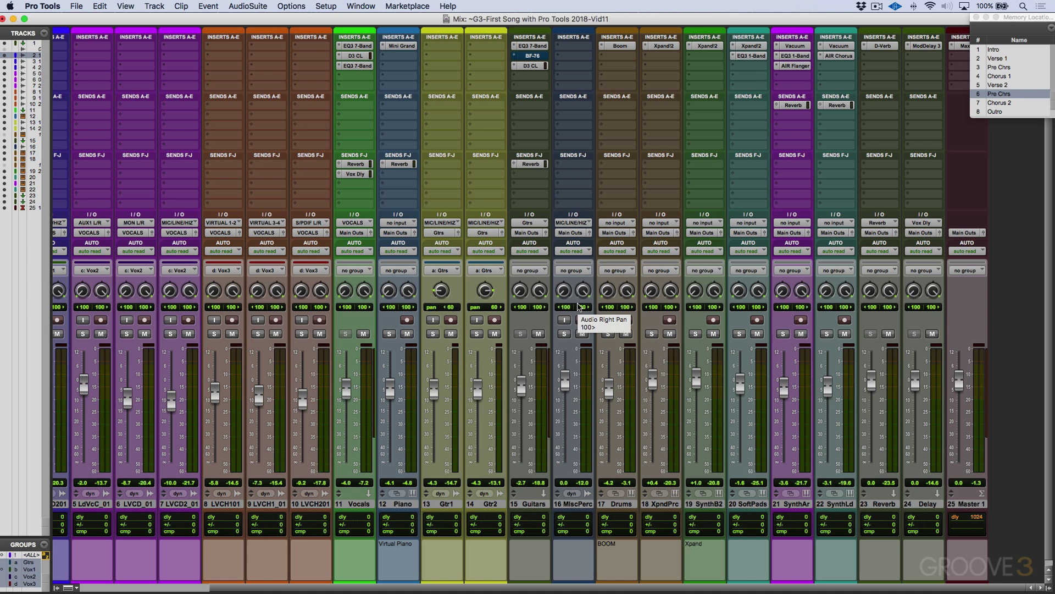
In the Edit window, select the LVC_01 track from the song start to bar 83, just past the last clips
{"action": "key", "text": "super+equal"}
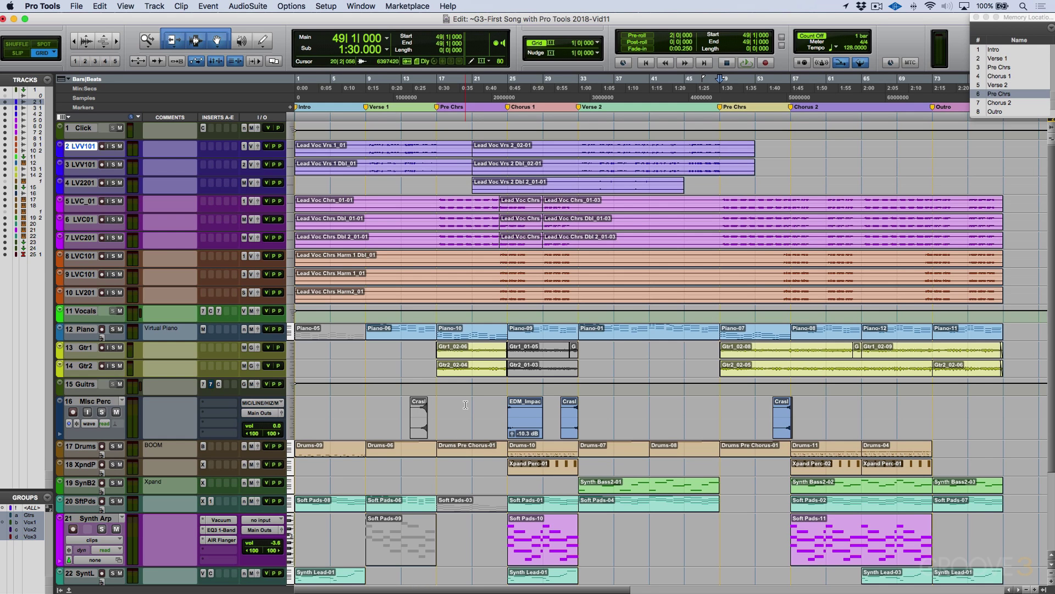
{"action": "scroll", "coordinate": [466, 404], "scroll_direction": "right", "scroll_amount": 15}
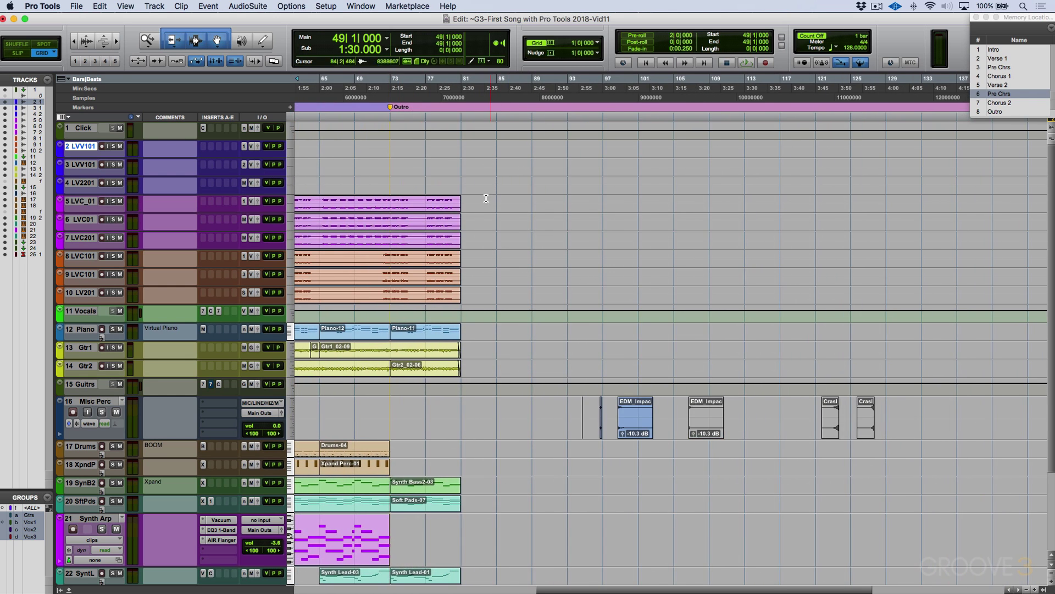
{"action": "left_click_drag", "start_coordinate": [478, 203], "coordinate": [327, 203]}
{"action": "key", "text": "shift+Return"}
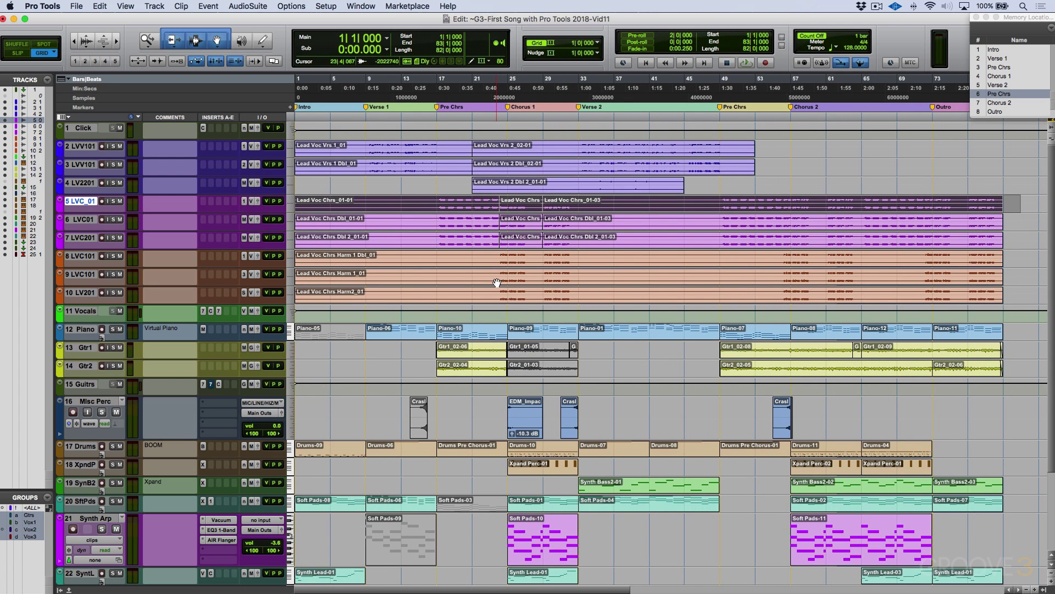
Return to the Mix window, close Memory Locations, and turn on dither in Master 1's Maxim
{"action": "key", "text": "super+equal"}
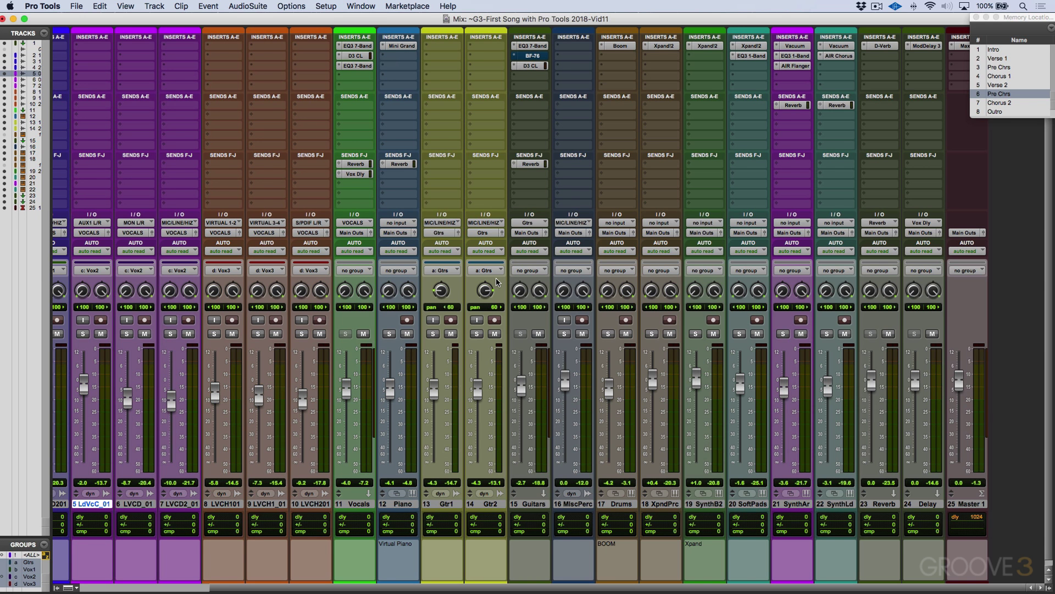
{"action": "left_click", "coordinate": [976, 18]}
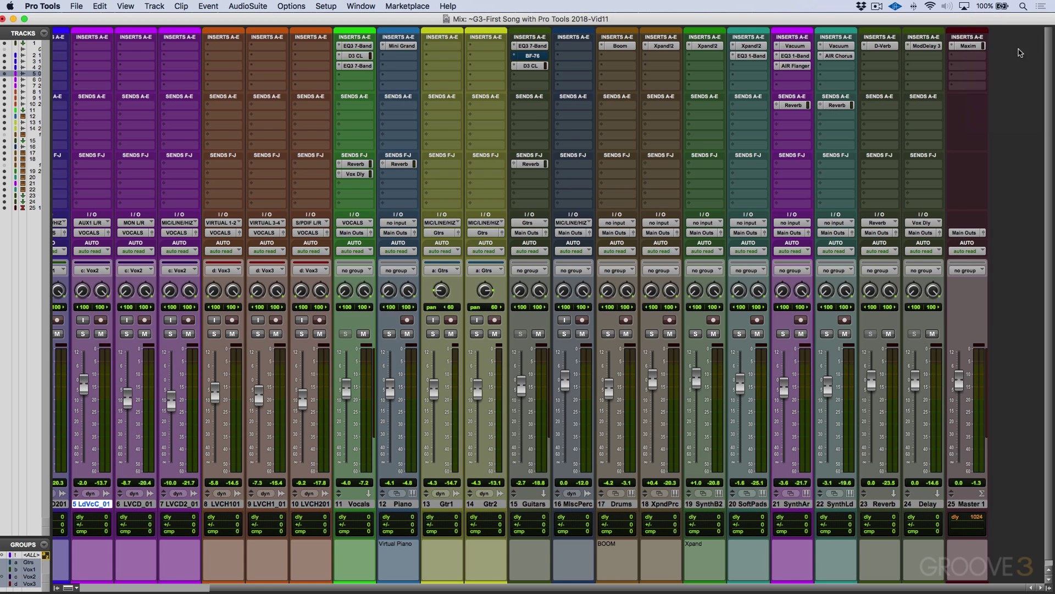
{"action": "left_click", "coordinate": [967, 46]}
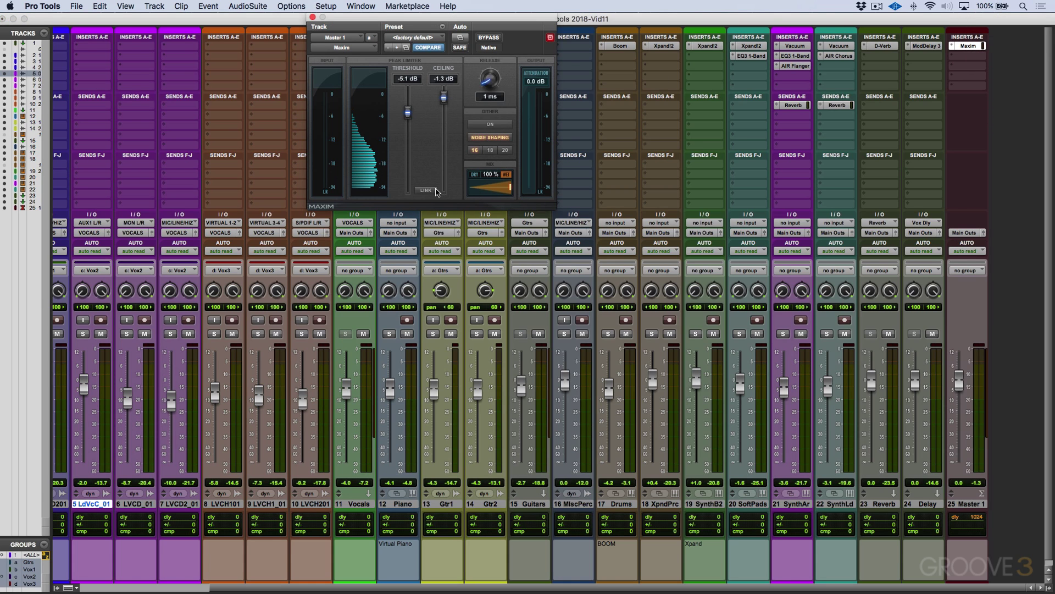
{"action": "left_click", "coordinate": [488, 124]}
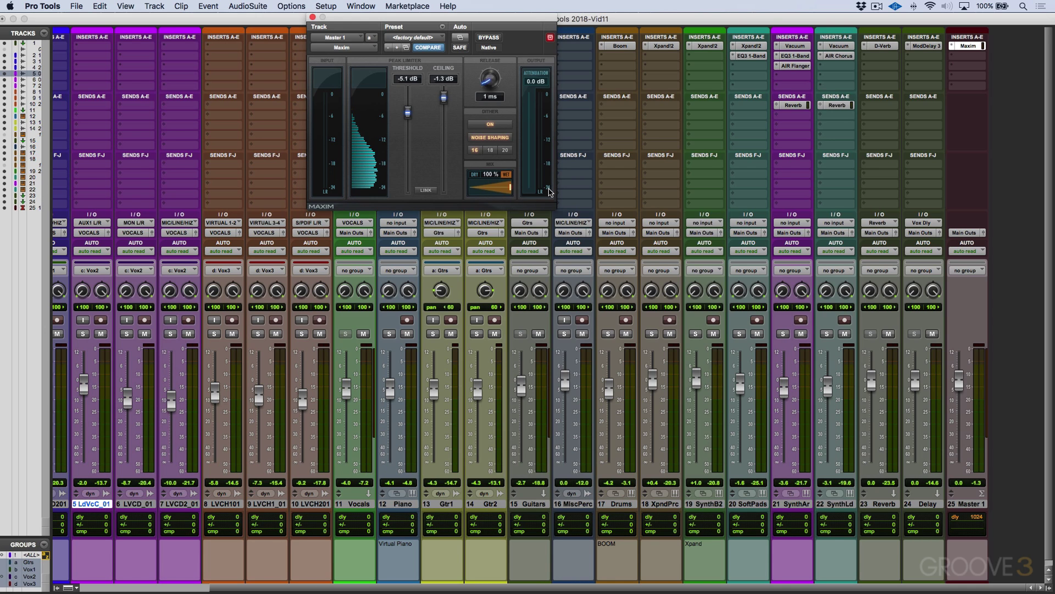
{"action": "left_click_drag", "start_coordinate": [432, 17], "coordinate": [531, 17]}
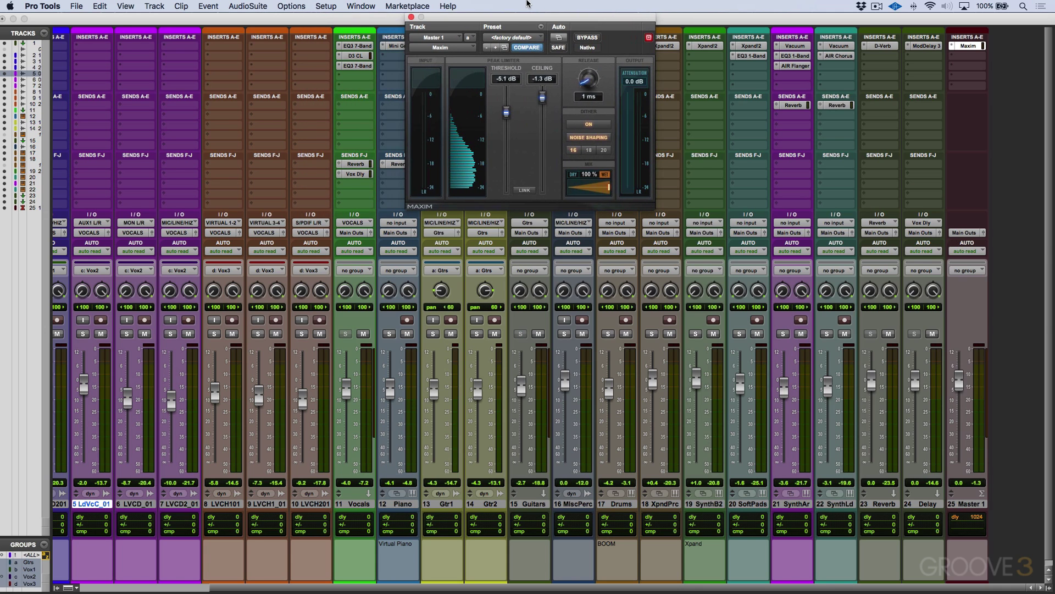
Start a bounce to disk of the Main Outs and set it to 16 Bit and 44.1 kHz
{"action": "left_click", "coordinate": [81, 7]}
{"action": "mouse_move", "coordinate": [117, 167]}
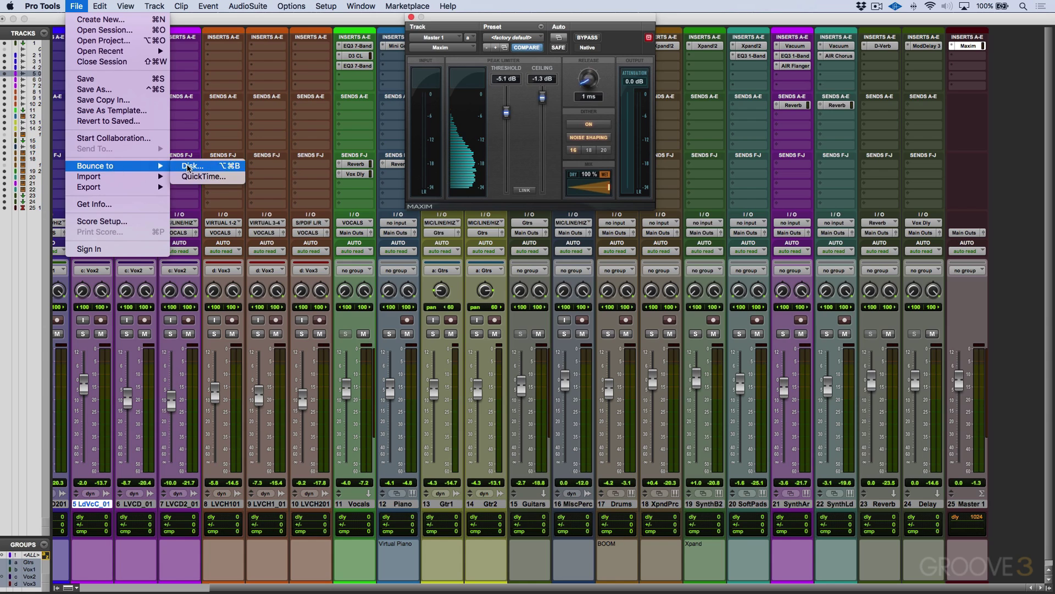
{"action": "left_click", "coordinate": [190, 165]}
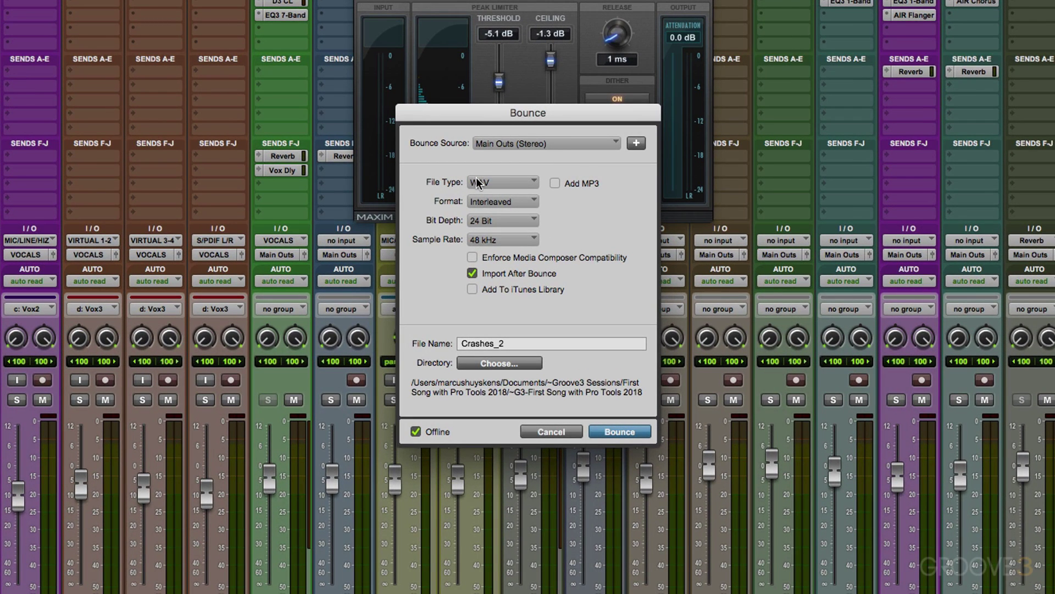
{"action": "left_click", "coordinate": [509, 219]}
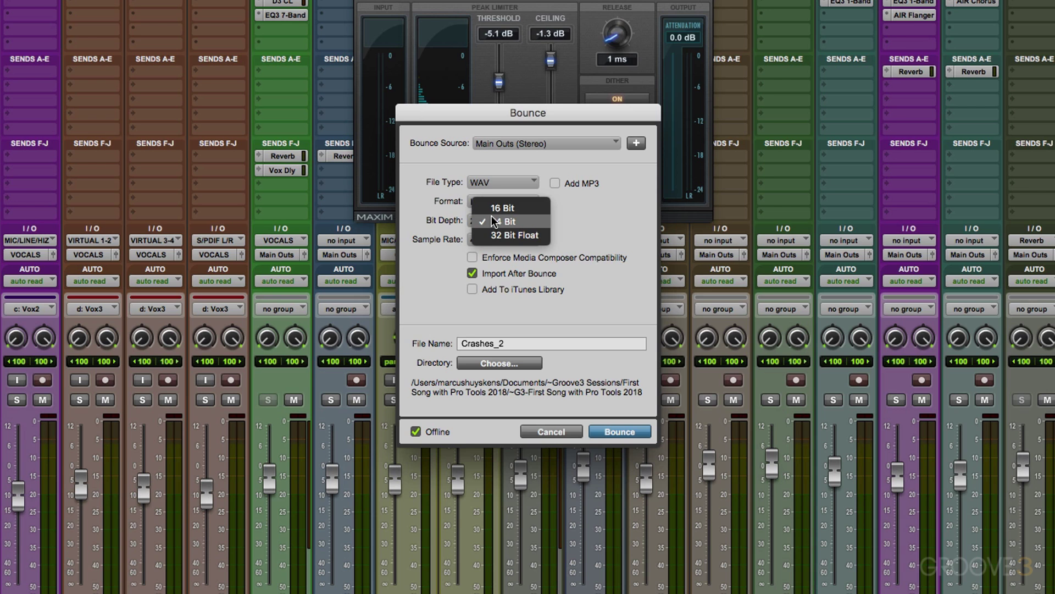
{"action": "left_click", "coordinate": [508, 234]}
{"action": "left_click", "coordinate": [515, 240]}
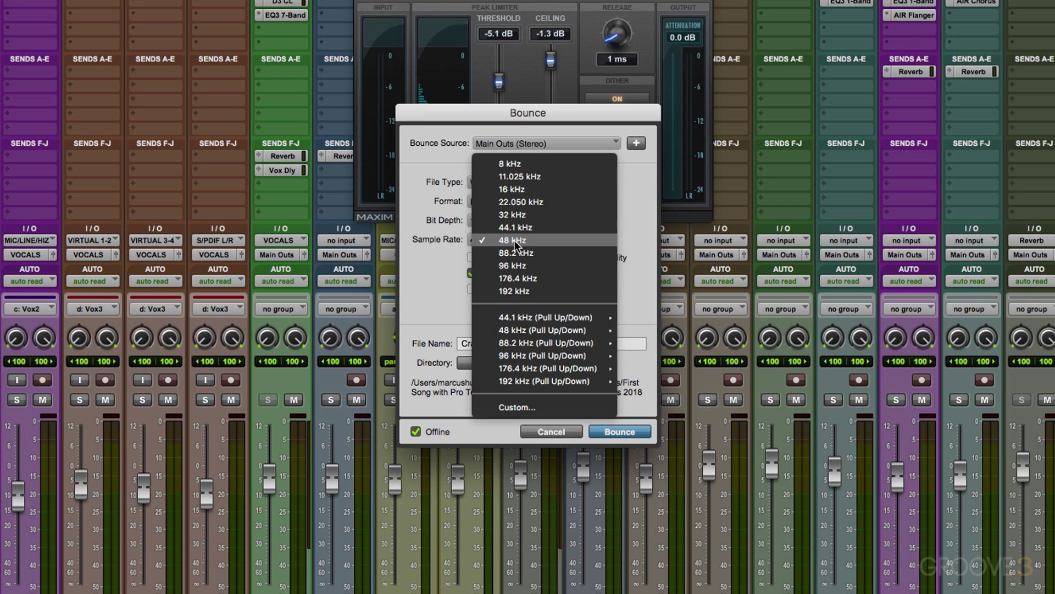
{"action": "left_click", "coordinate": [518, 230]}
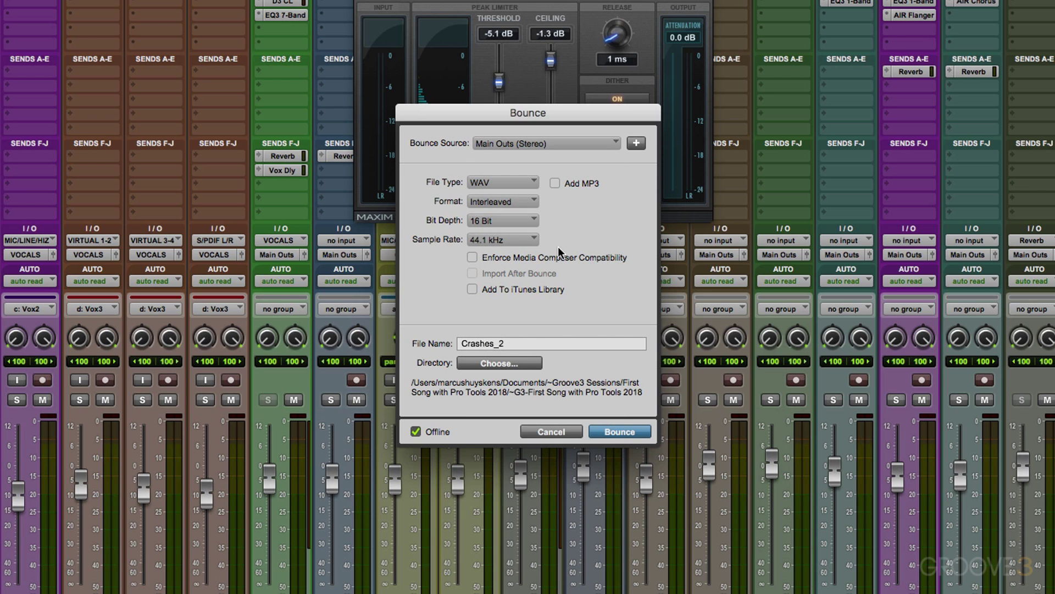
Name the bounce Groove 3 Song Final Bounce, turn off Offline, add an MP3, and confirm the bounce settings
{"action": "left_click_drag", "start_coordinate": [521, 344], "coordinate": [398, 343]}
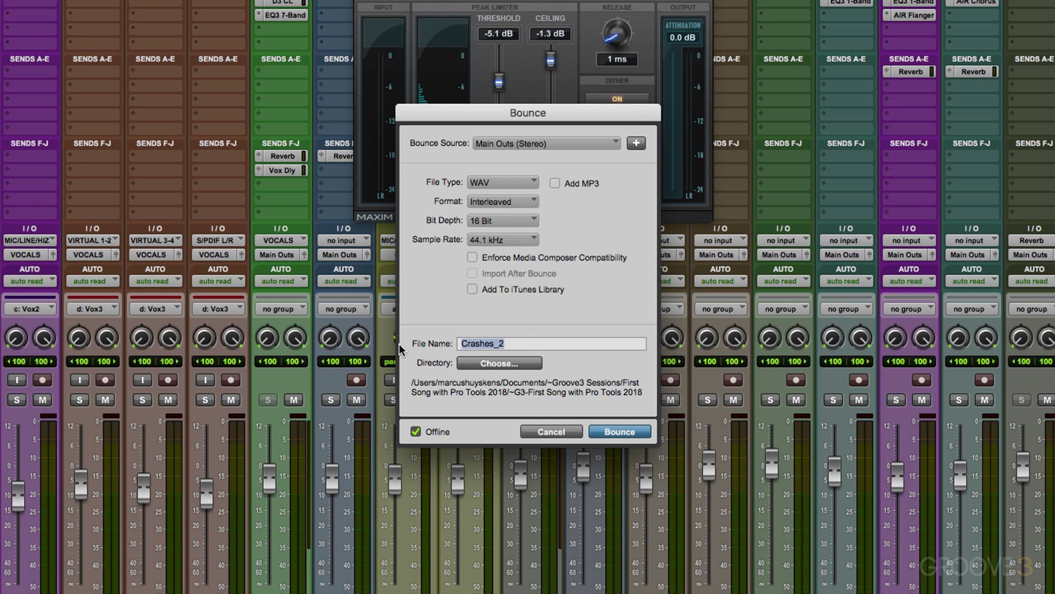
{"action": "type", "text": "Groove 3 Song Fin"}
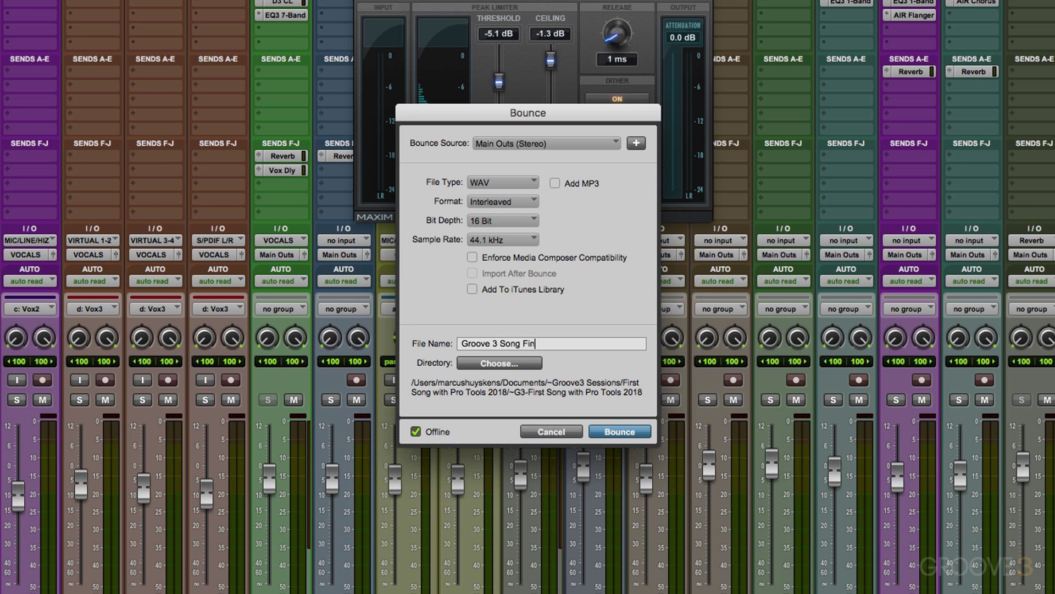
{"action": "type", "text": "al Bounce"}
{"action": "left_click_drag", "start_coordinate": [587, 344], "coordinate": [415, 342]}
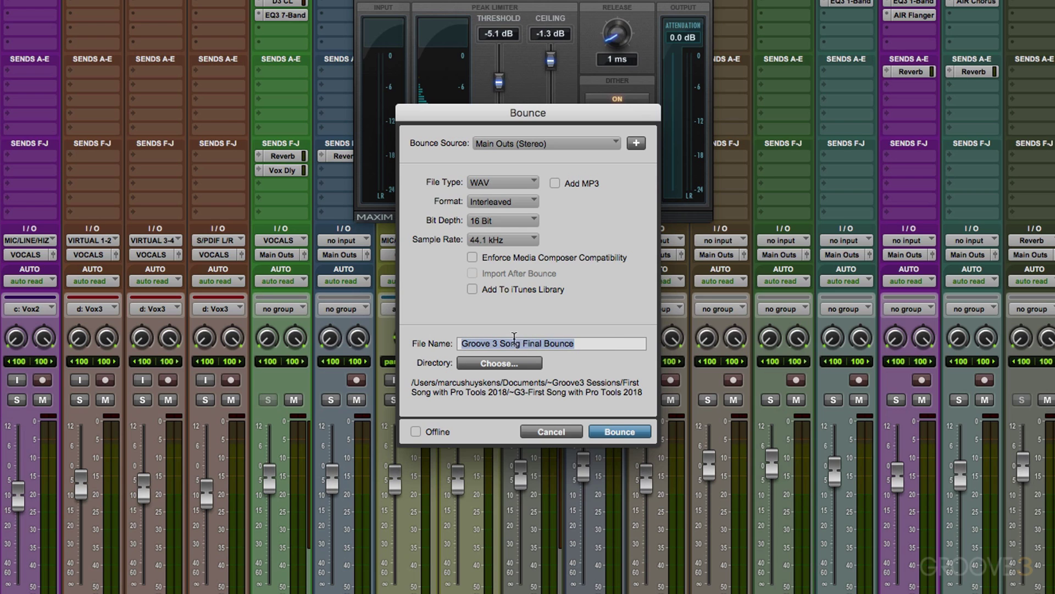
{"action": "left_click", "coordinate": [555, 183]}
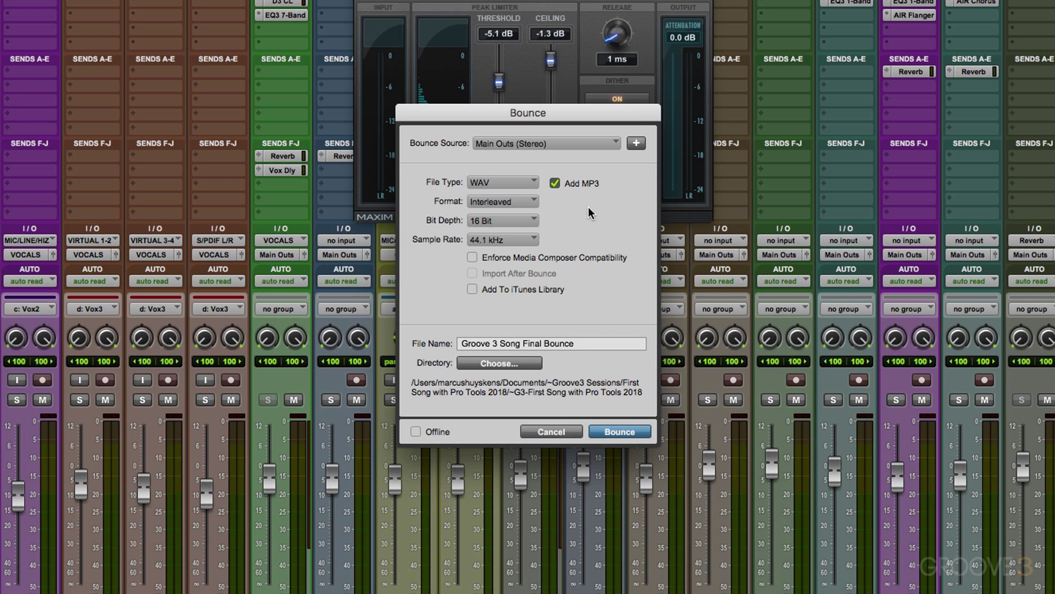
{"action": "left_click", "coordinate": [620, 432]}
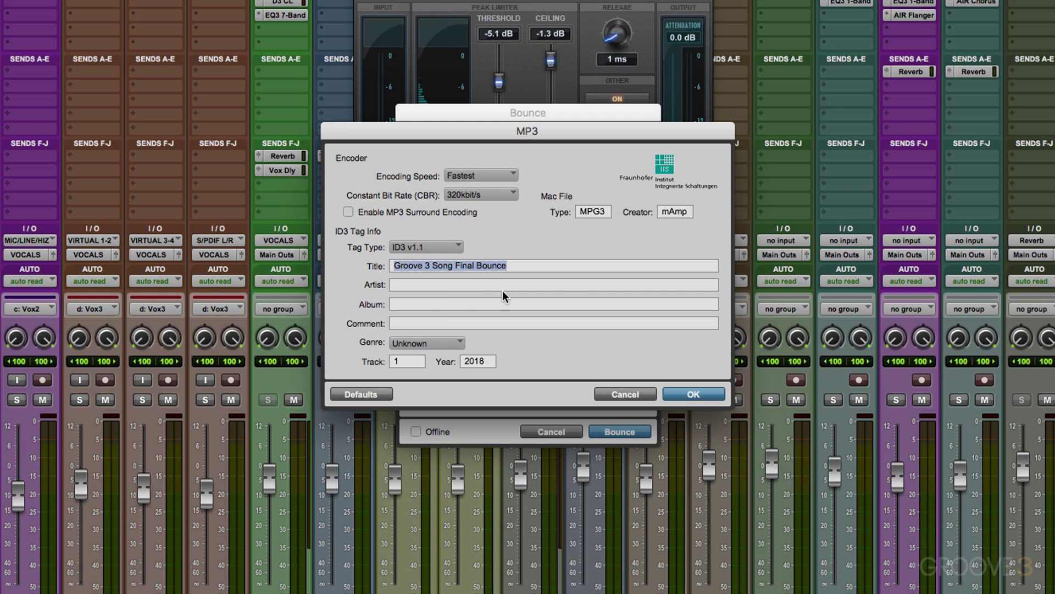
Set the MP3 encoder to Highest Quality, Slower Encoding Time at 256kbit/s and run the bounce
{"action": "left_click", "coordinate": [450, 285]}
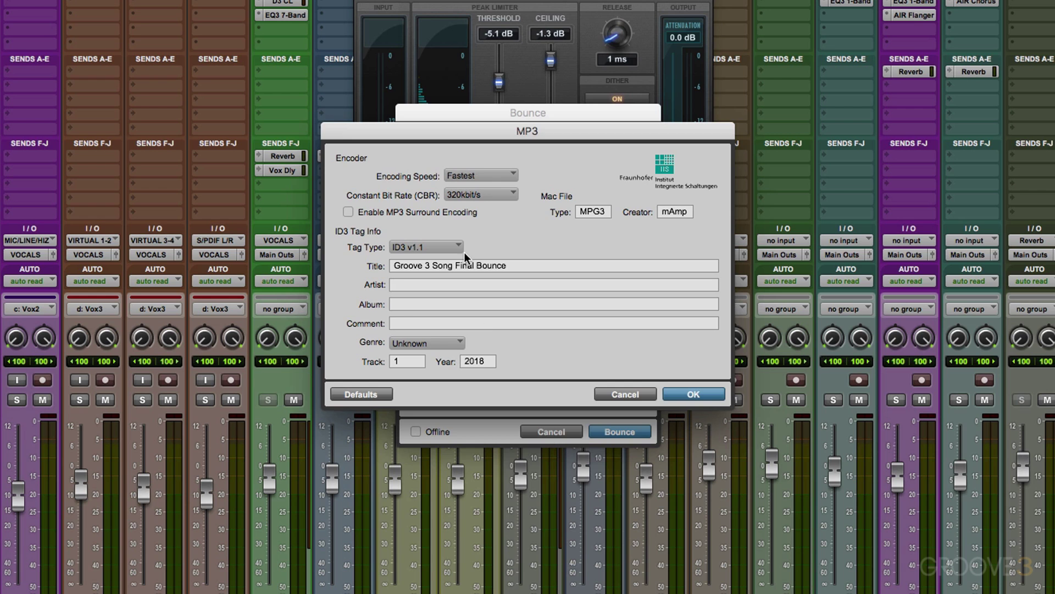
{"action": "left_click", "coordinate": [486, 176]}
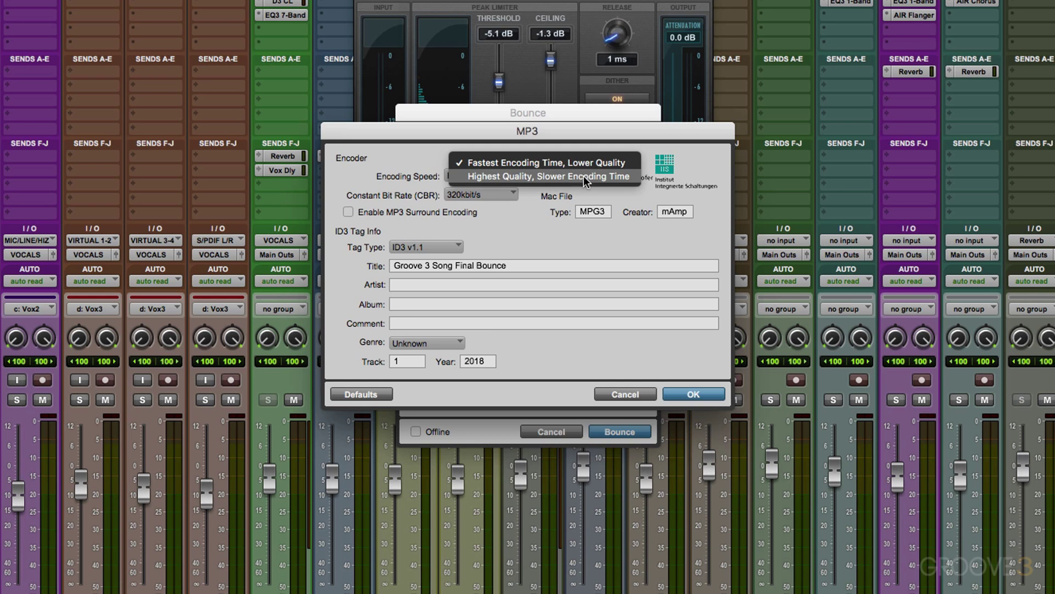
{"action": "left_click", "coordinate": [538, 175]}
{"action": "left_click", "coordinate": [477, 196]}
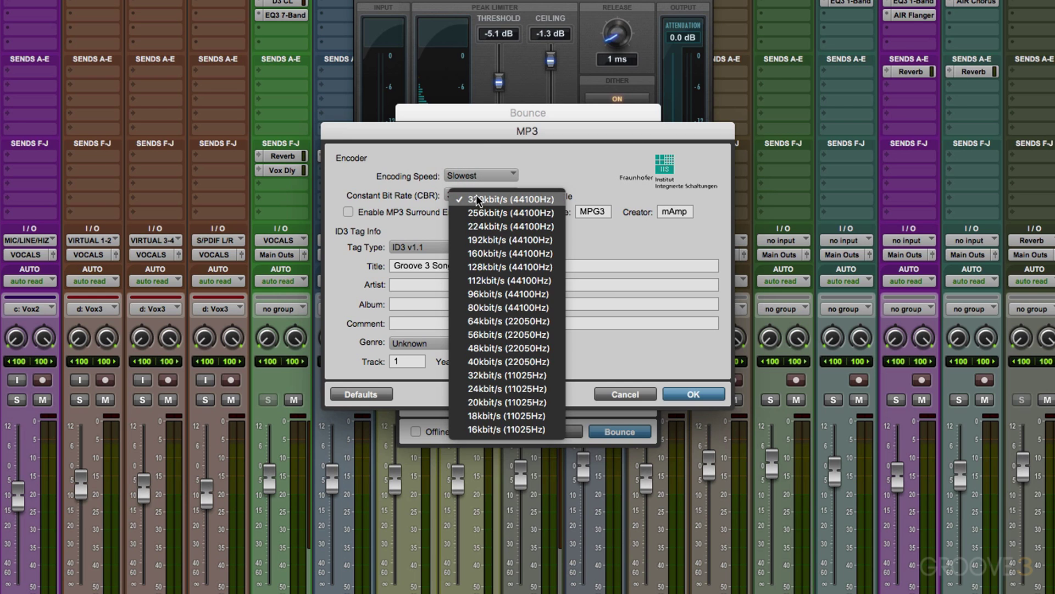
{"action": "left_click", "coordinate": [490, 213]}
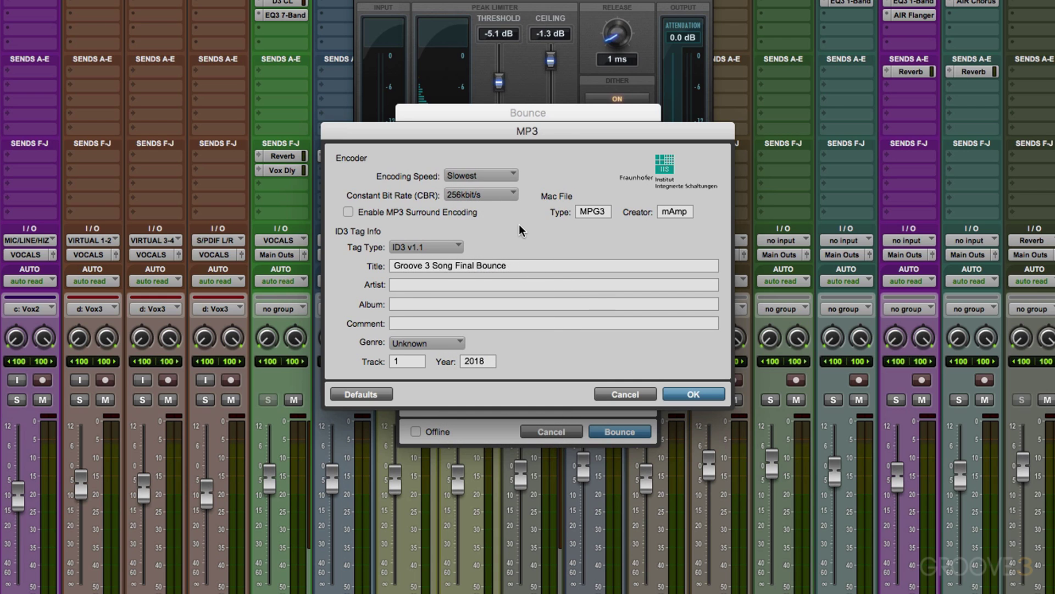
{"action": "left_click", "coordinate": [693, 395]}
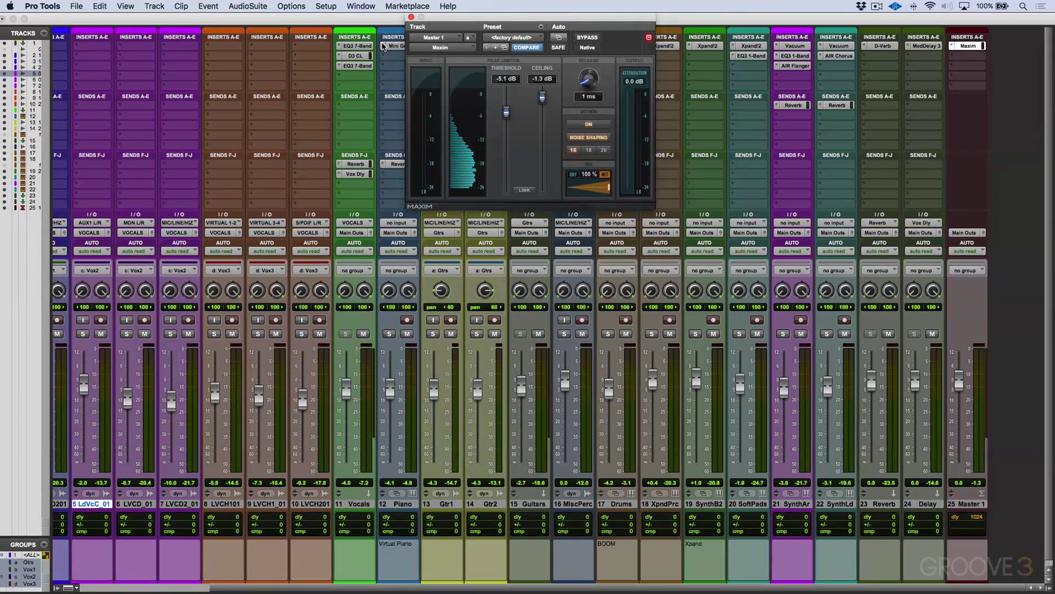
Switch to Finder, open the session's Bounced Files folder, and examine the details of the final bounce's MP3 and WAV files
{"action": "key", "text": "super+Tab"}
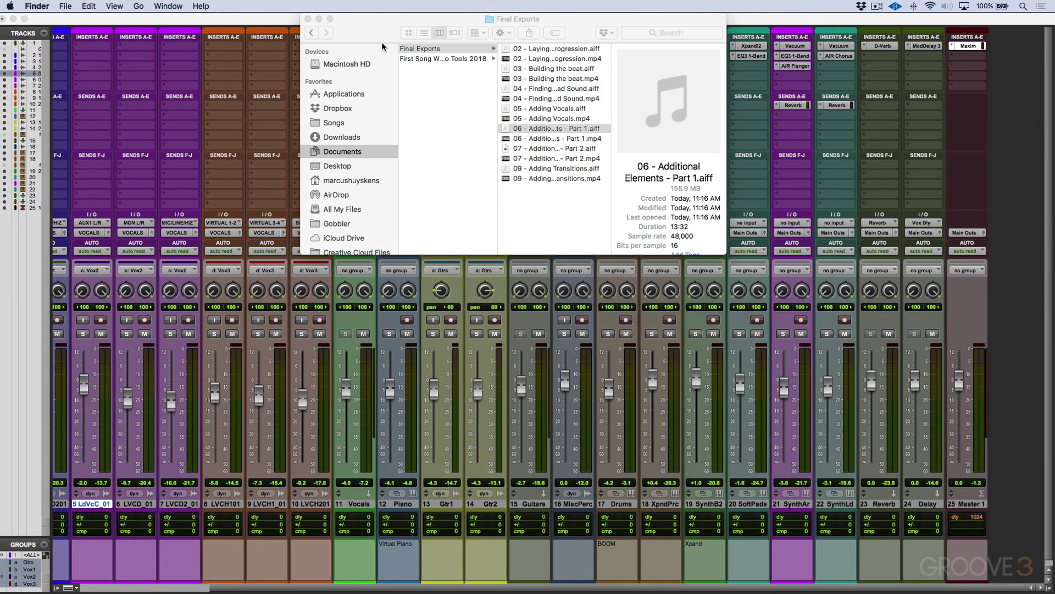
{"action": "key", "text": "super+n"}
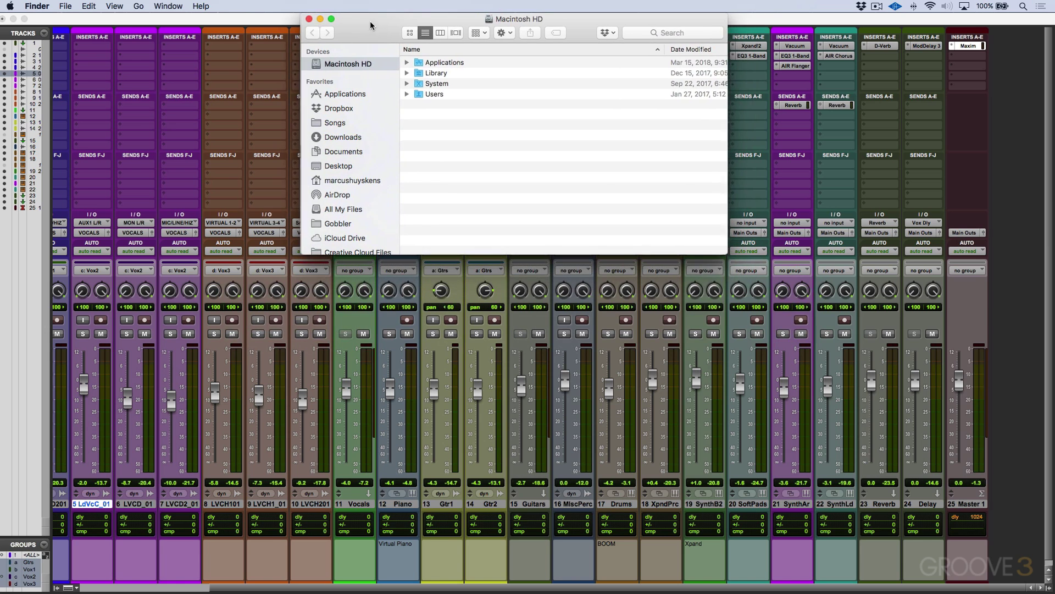
{"action": "left_click", "coordinate": [358, 150]}
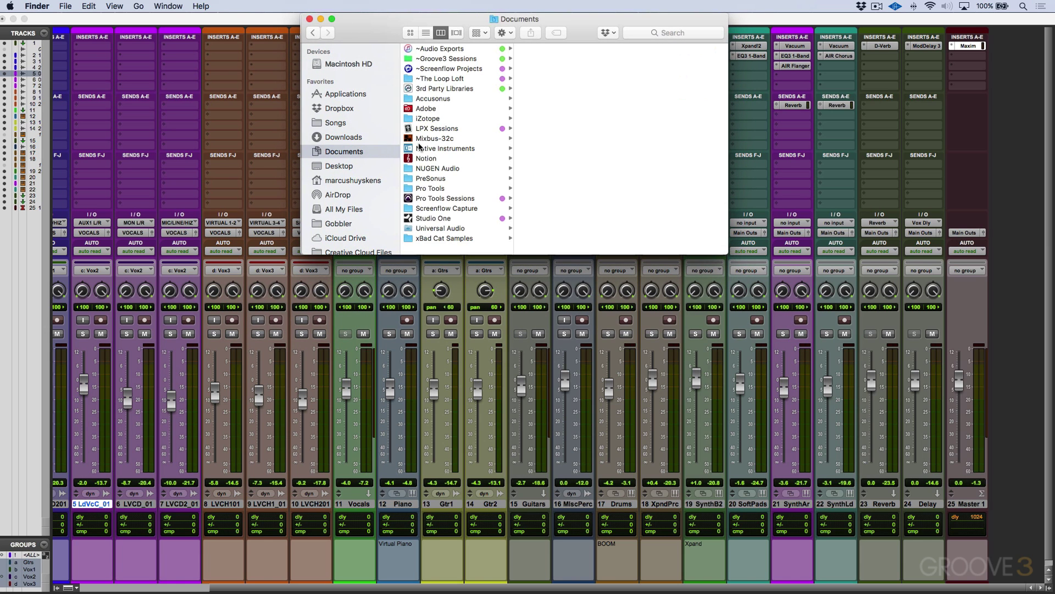
{"action": "left_click", "coordinate": [449, 61]}
{"action": "left_click", "coordinate": [549, 98]}
{"action": "left_click", "coordinate": [660, 49]}
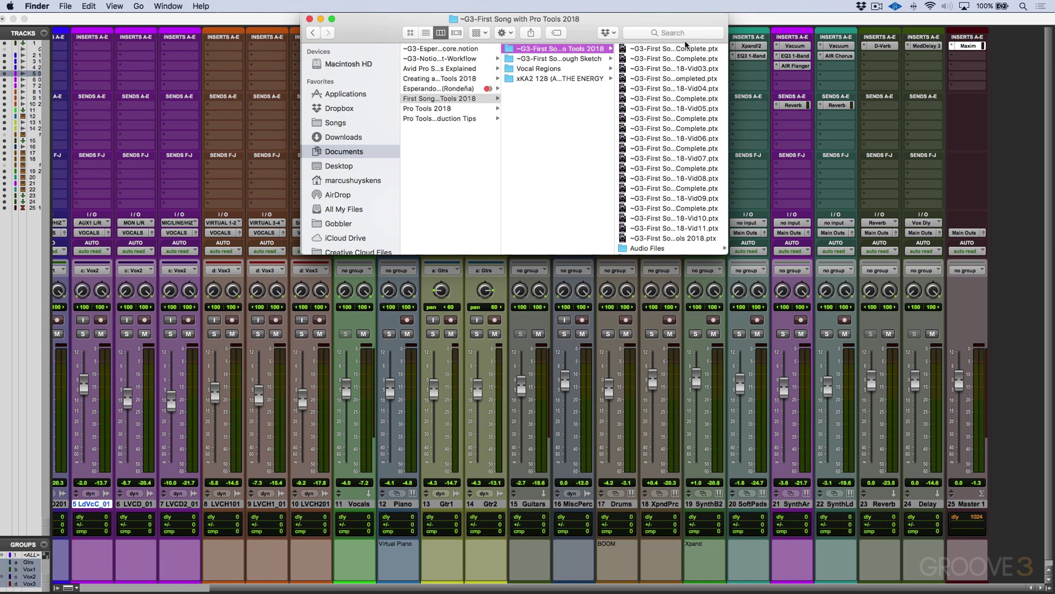
{"action": "scroll", "coordinate": [652, 201], "scroll_direction": "down", "scroll_amount": 1}
{"action": "left_click", "coordinate": [653, 201]}
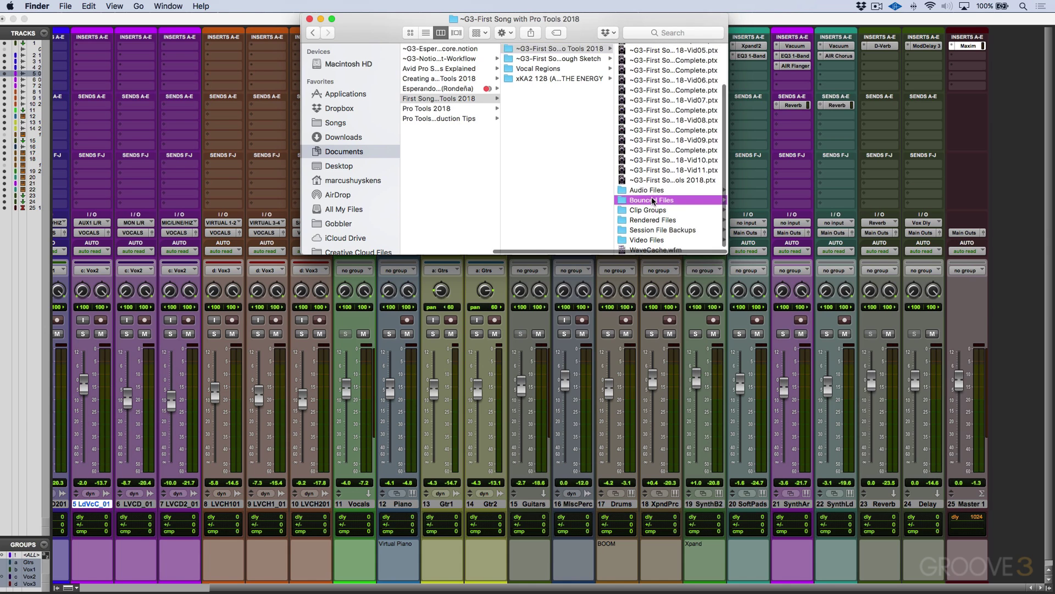
{"action": "left_click", "coordinate": [682, 68]}
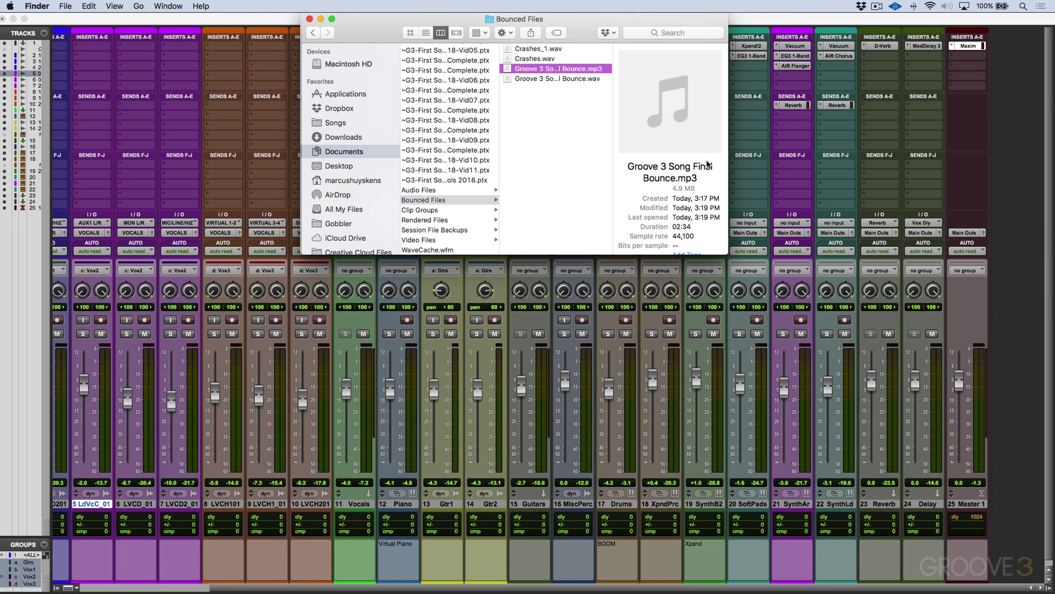
{"action": "left_click", "coordinate": [558, 78]}
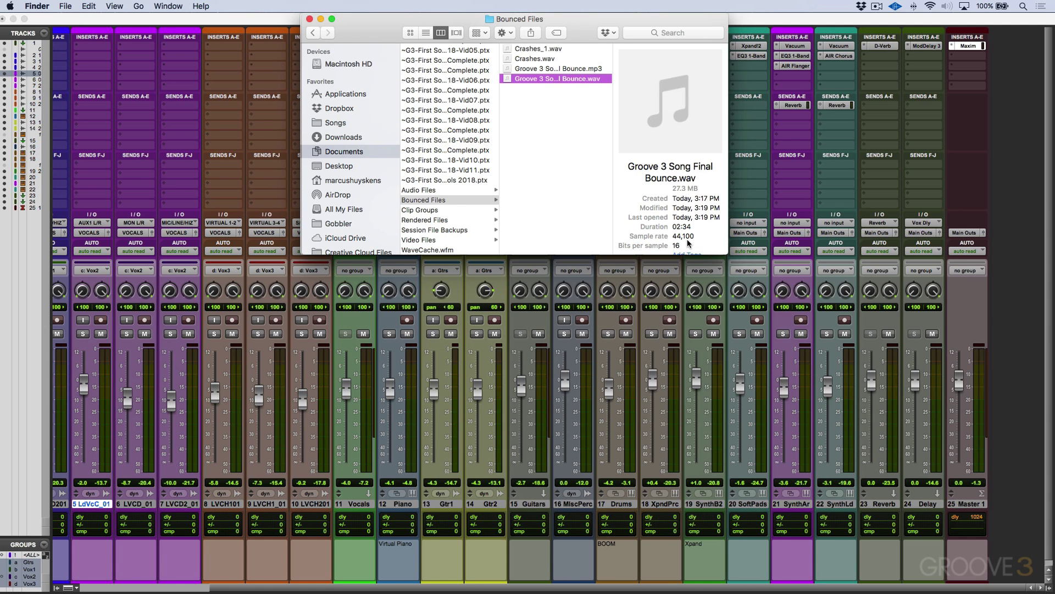